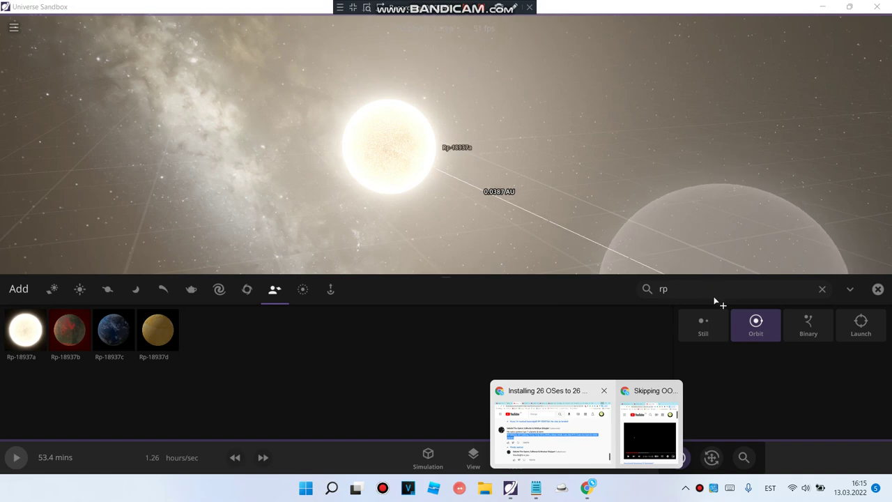
- Search the user objects for "gp" and pick the star GP-72022a for adding in Orbit mode
click(713, 292)
key(BackSpace)
key(BackSpace)
text(gp)
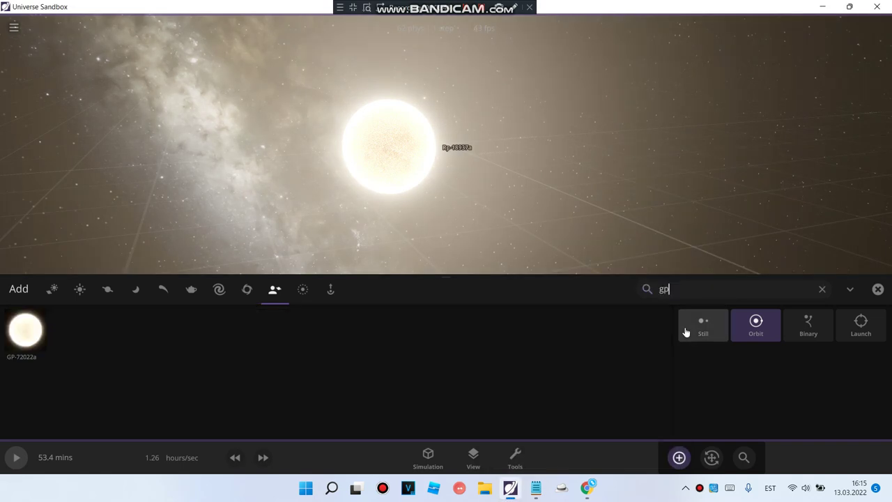
click(14, 338)
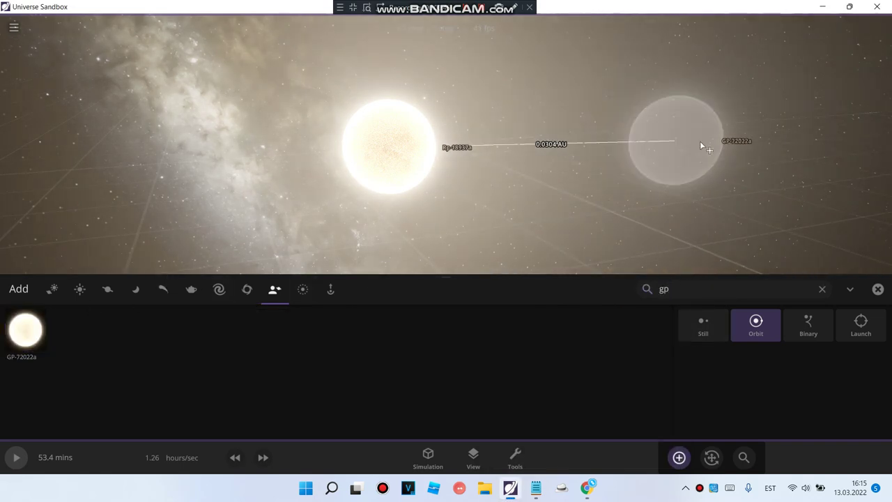
scroll(737, 146, down, 3)
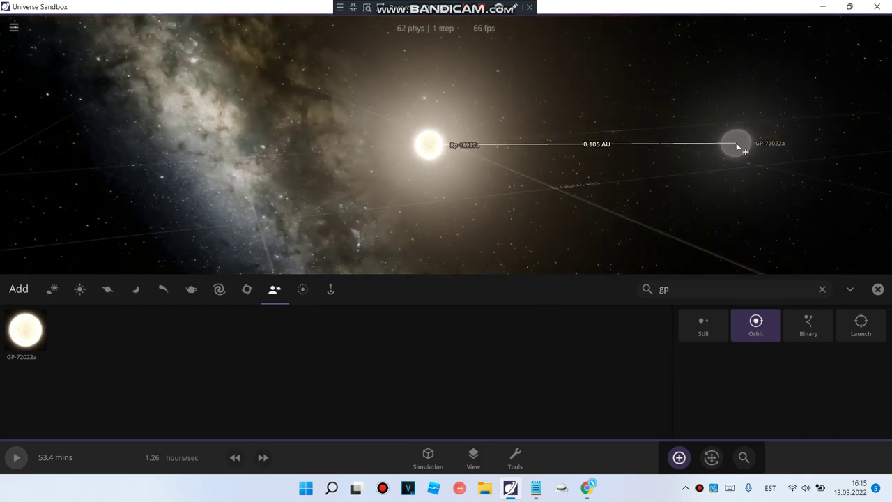
scroll(737, 147, down, 2)
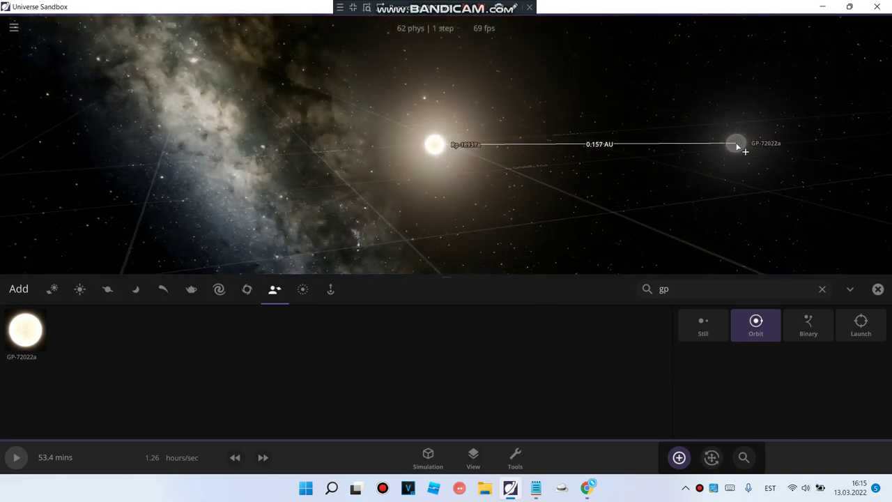
scroll(737, 147, up, 2)
scroll(737, 147, down, 4)
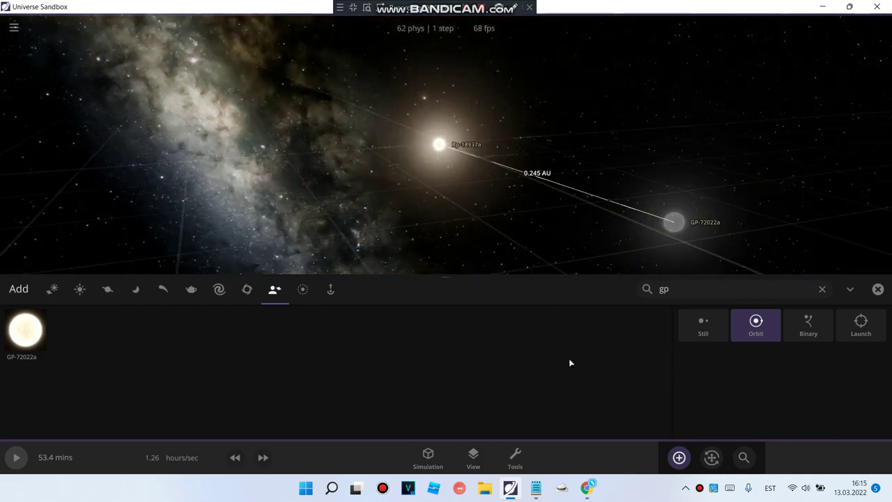
- Turn off trails and turn on the habitable zone and orbit overlays for the simulation view
click(515, 459)
click(475, 457)
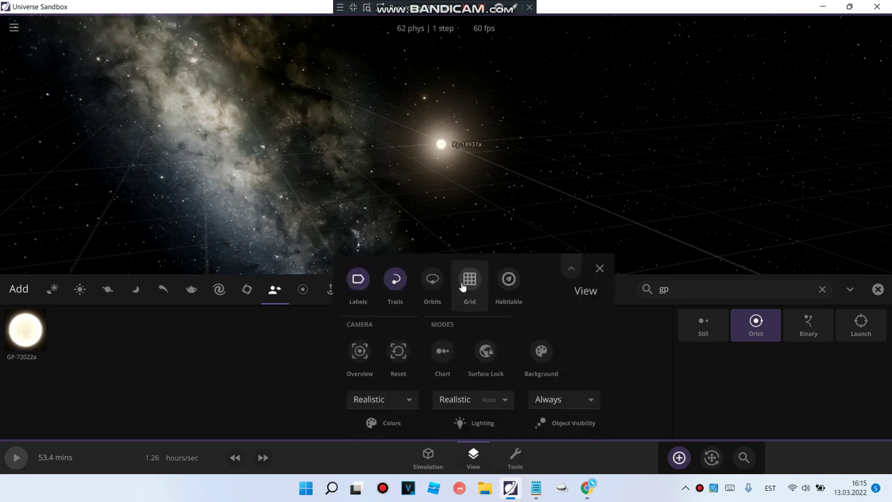
click(509, 279)
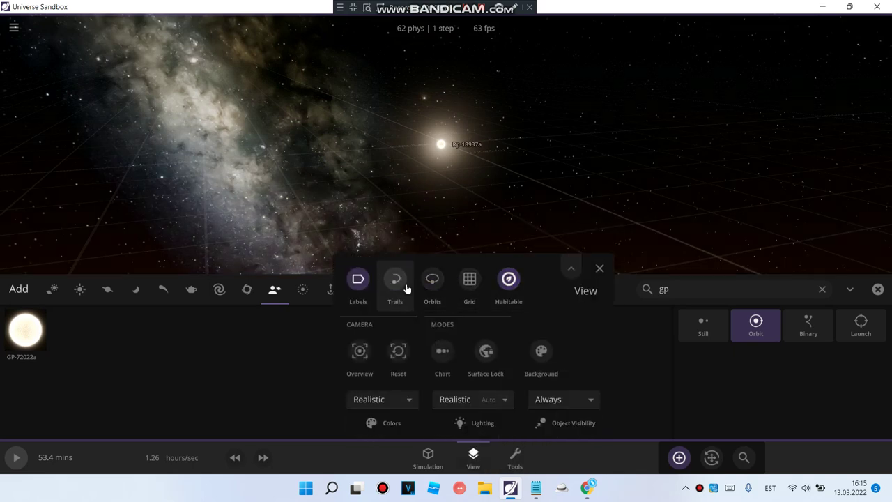
click(432, 280)
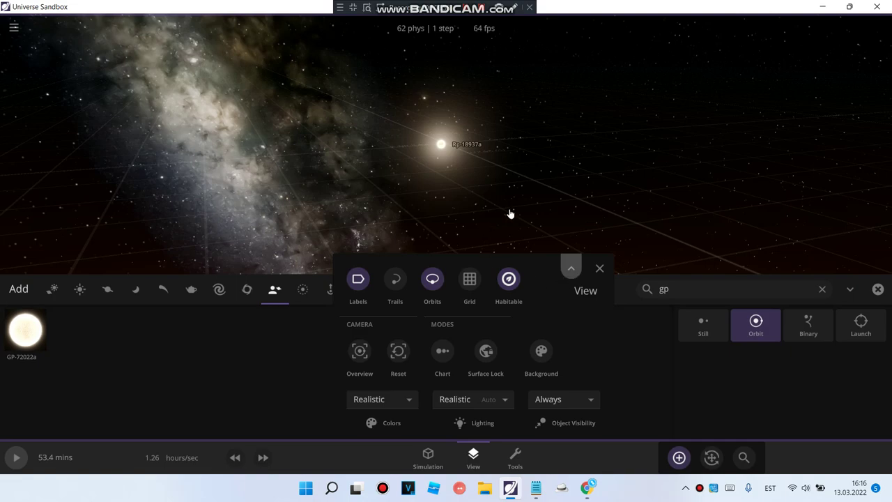
- Place GP-72022a about 4.8 AU from Rp-18937a so their habitable zones barely meet, and finish adding
click(472, 214)
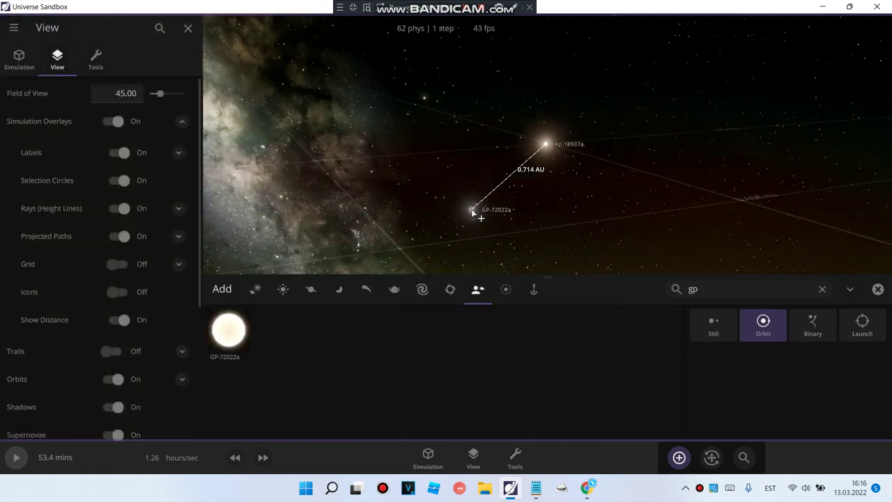
drag(474, 200, 454, 205)
scroll(518, 190, down, 4)
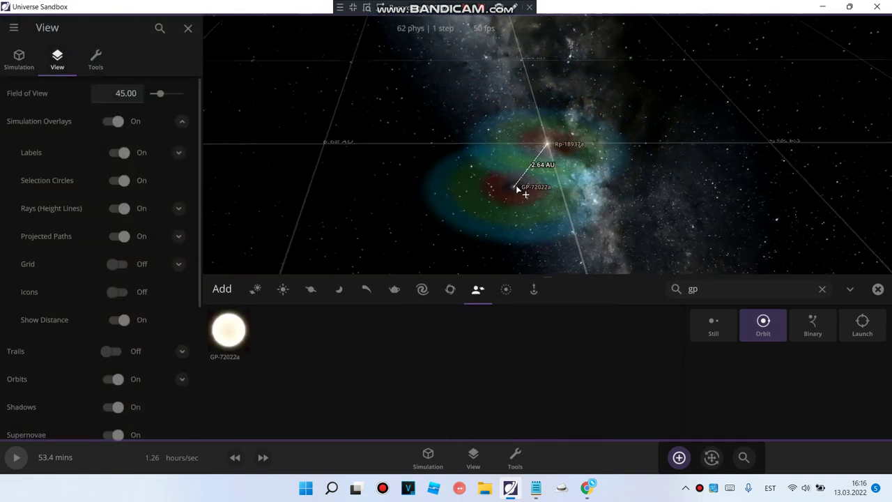
drag(518, 190, 464, 209)
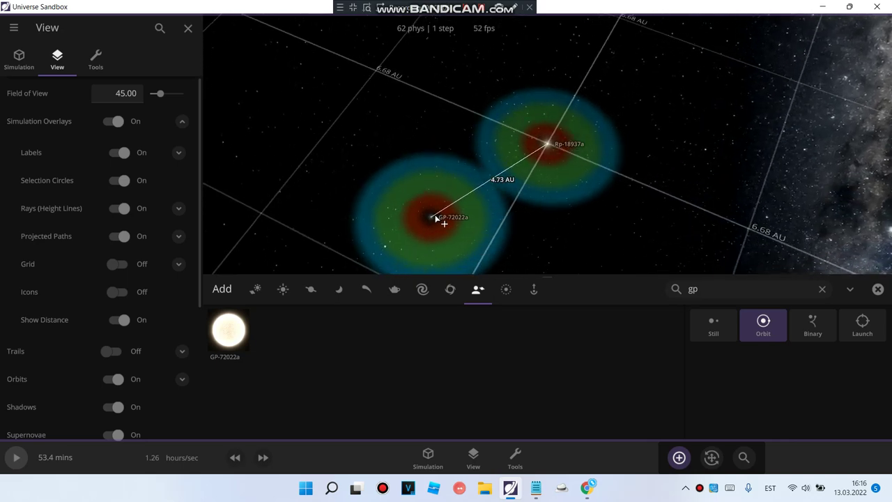
click(430, 220)
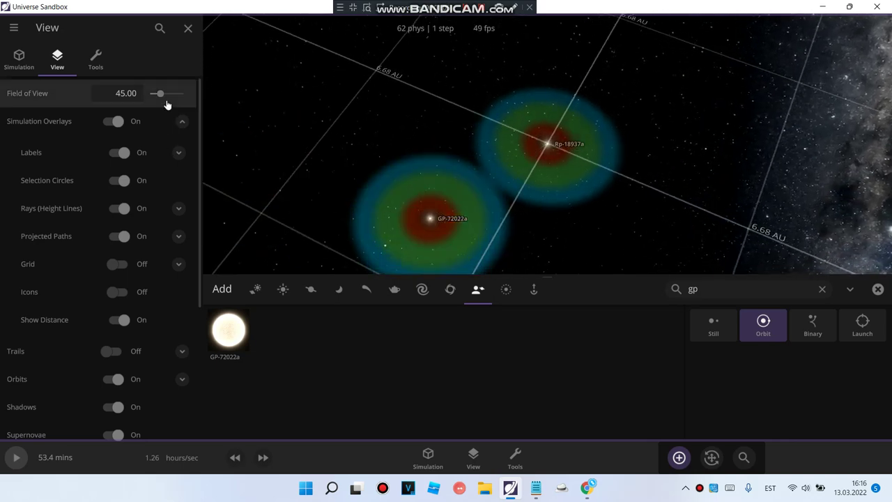
click(187, 28)
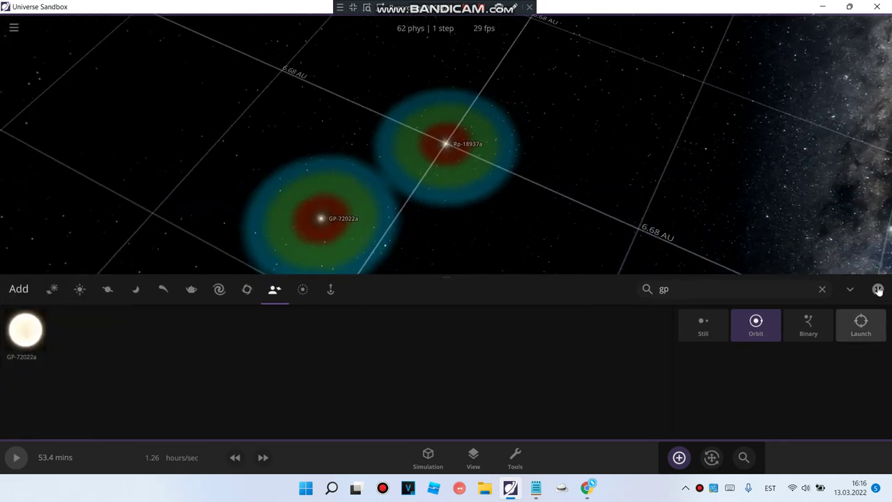
click(878, 289)
- Turn on Position Lock in the motion properties of the stars GP-72022a and Rp-18937a
click(322, 309)
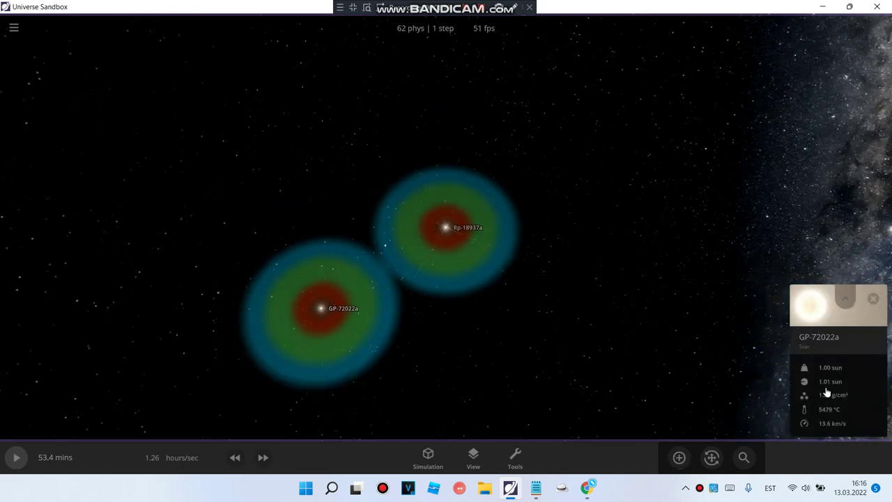
click(827, 392)
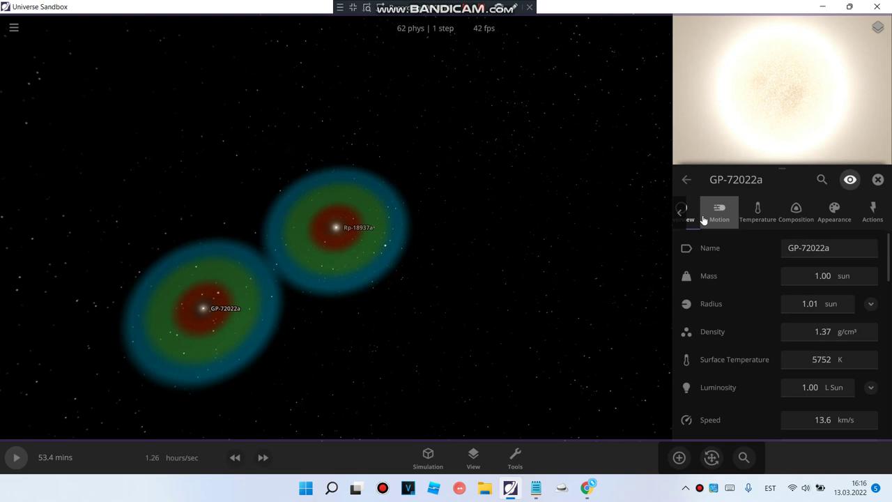
click(864, 221)
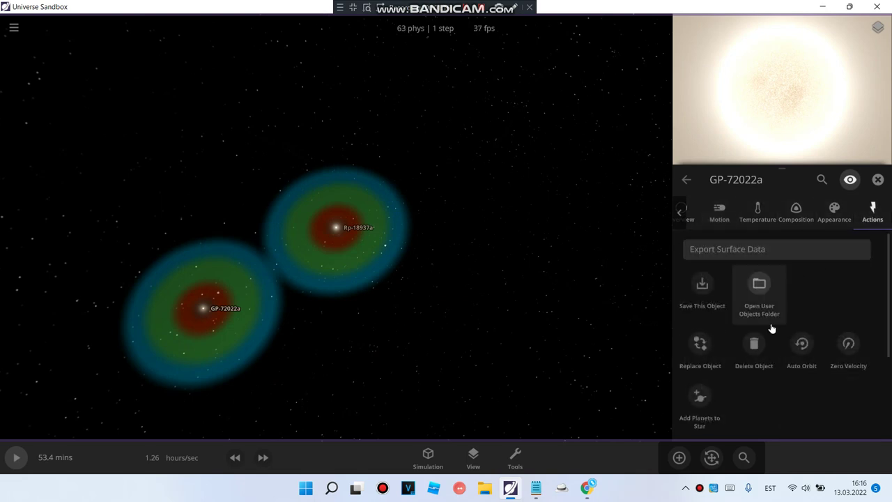
click(696, 218)
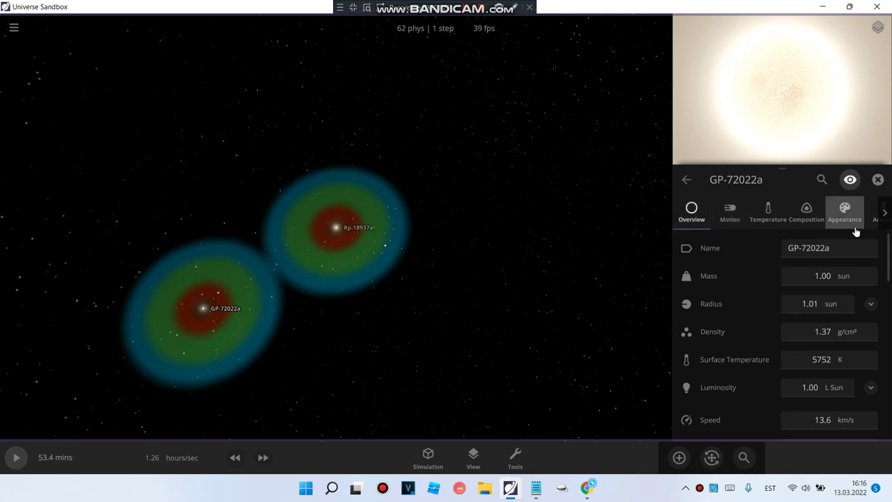
click(868, 224)
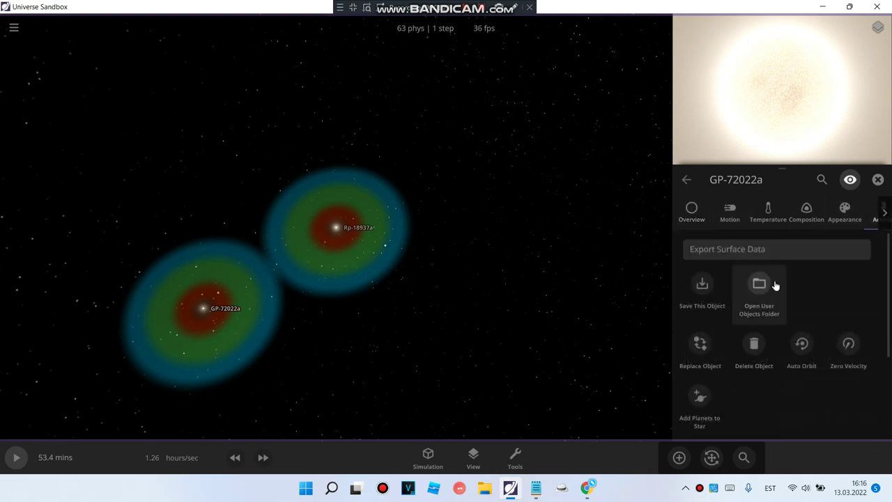
scroll(773, 285, down, 2)
scroll(769, 288, up, 2)
click(741, 228)
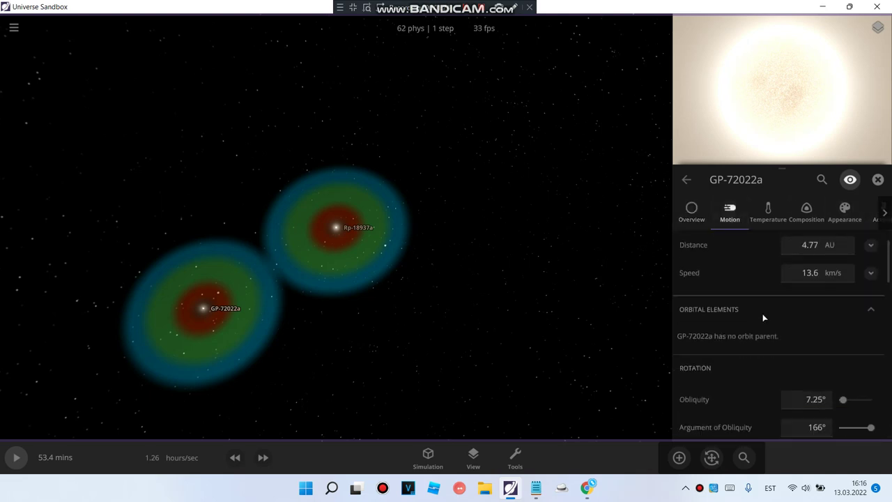
scroll(757, 293, down, 10)
scroll(756, 296, down, 5)
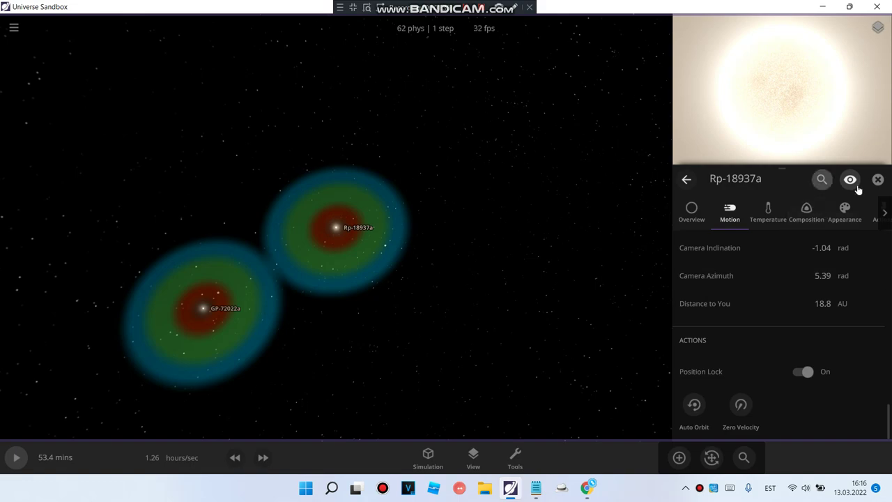
click(877, 179)
- Center the view on GP-72022a, check the Nimetu list in Notepad for the next object names, and return to Universe Sandbox
drag(437, 260, 576, 299)
scroll(576, 299, up, 3)
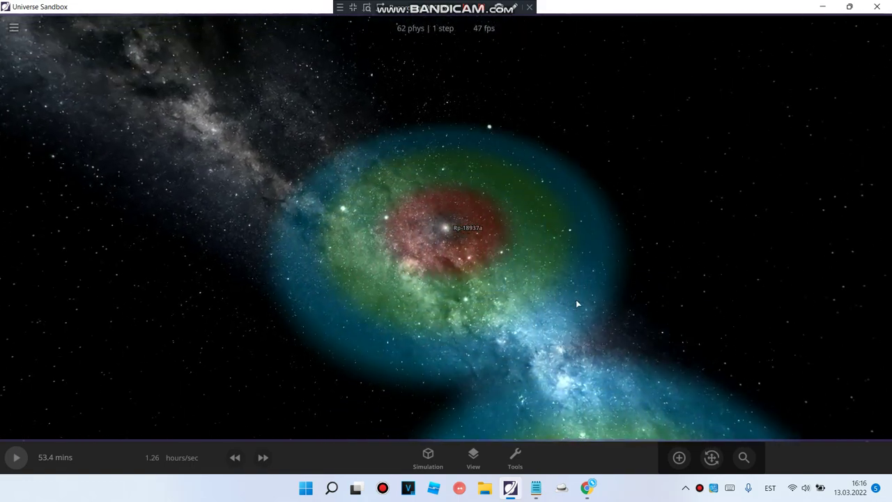
scroll(574, 298, down, 3)
double_click(575, 368)
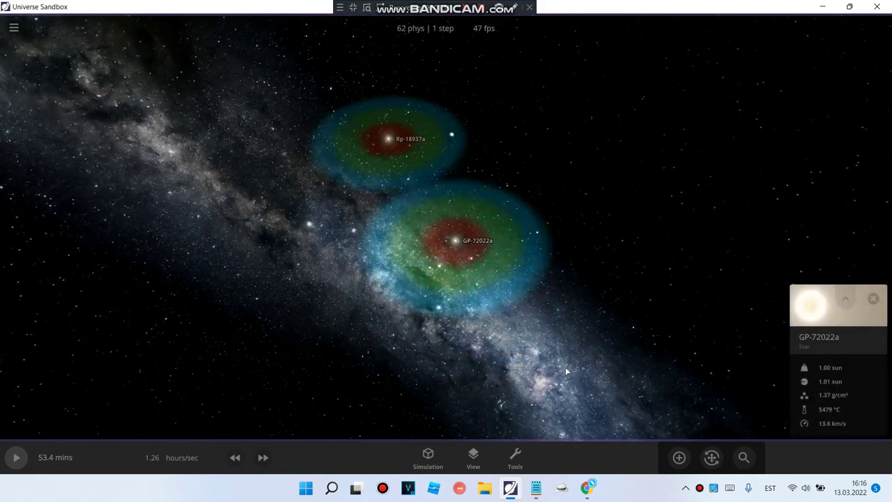
click(539, 490)
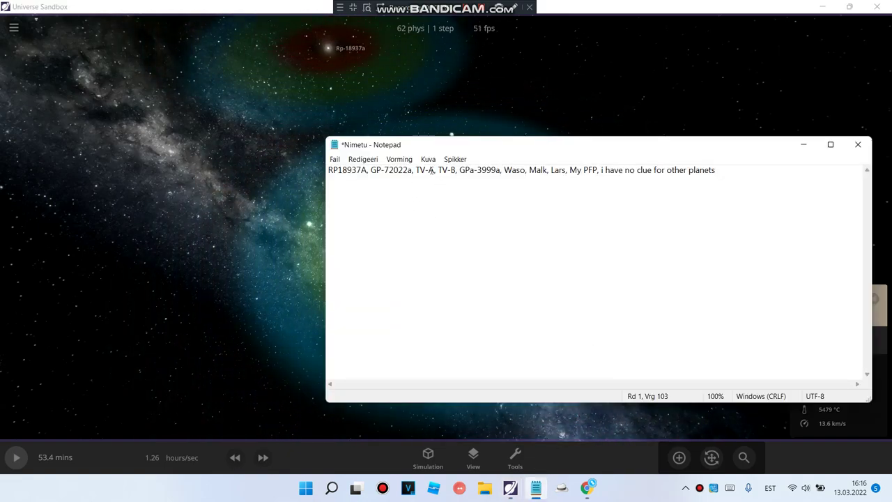
click(538, 92)
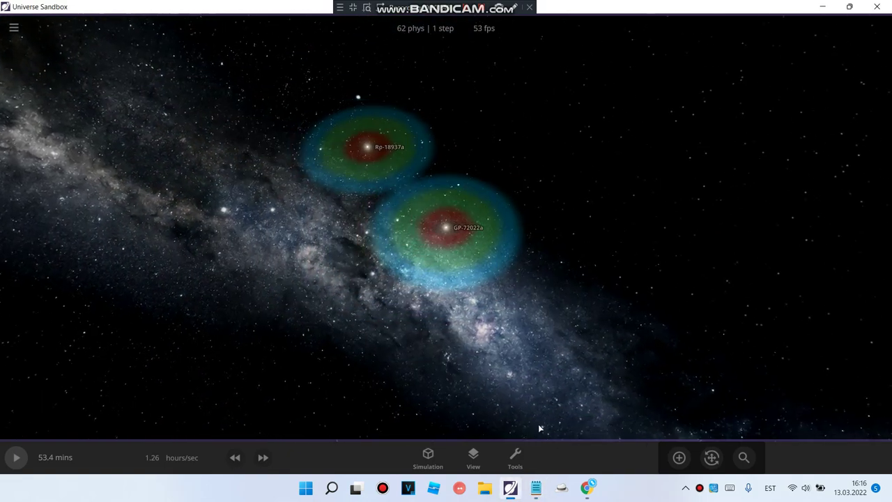
- Search the objects to add for "tv" and place the star TV-A about 7.5 AU from Rp-18937a
click(515, 458)
click(433, 260)
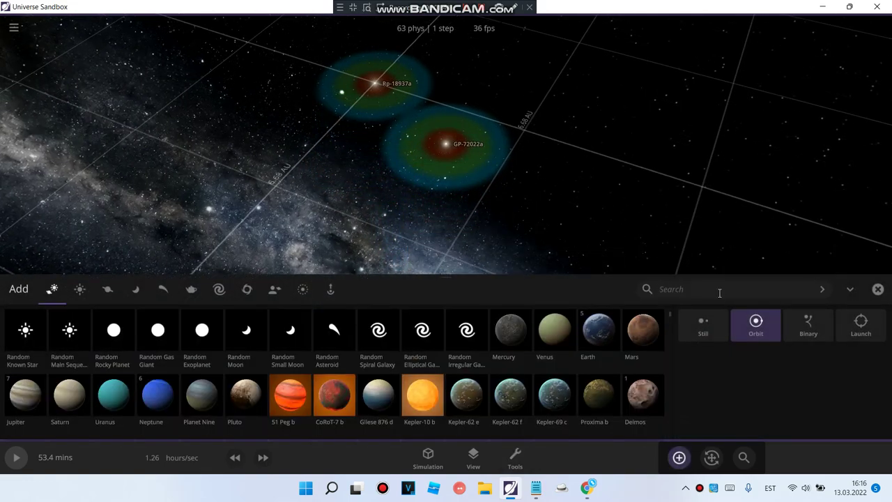
click(720, 291)
text(tva)
key(BackSpace)
key(BackSpace)
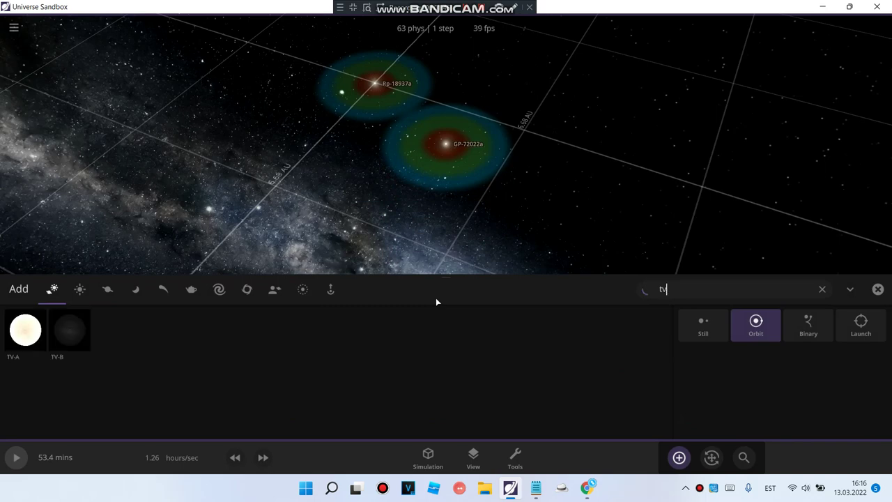
text(v)
click(26, 330)
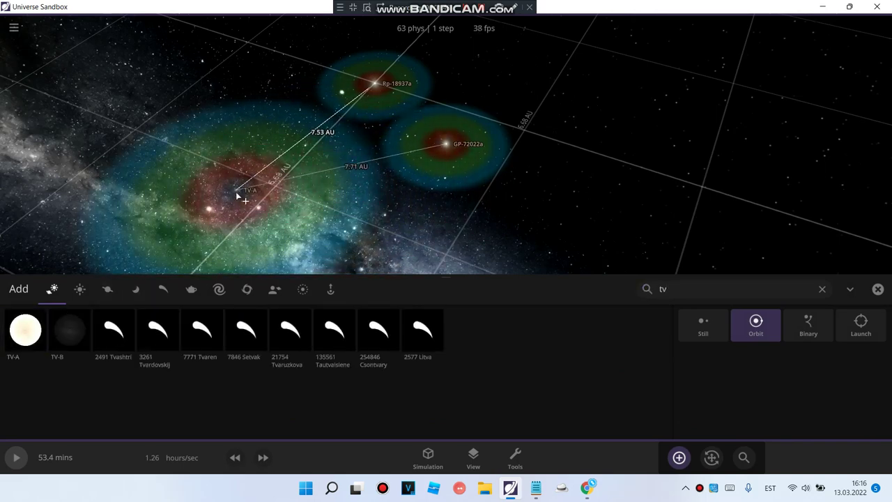
click(238, 196)
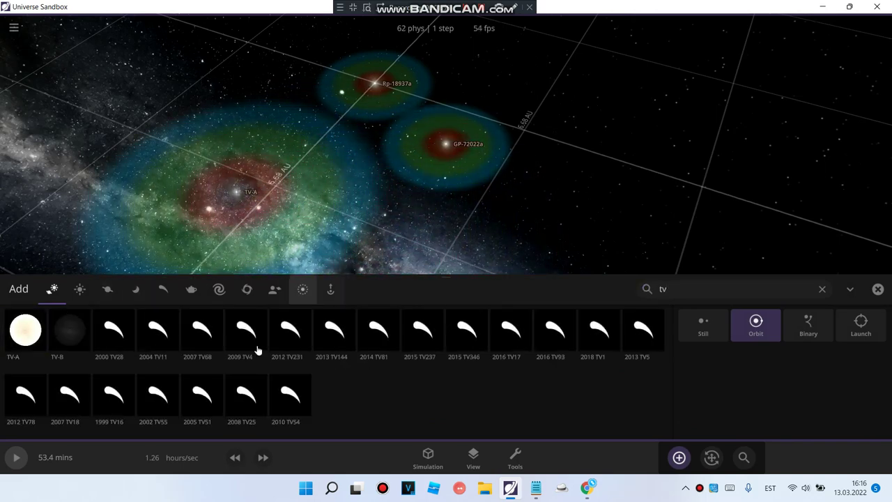
- Place the planet TV-B in orbit around TV-A at a distance of about 2.4 AU
click(69, 330)
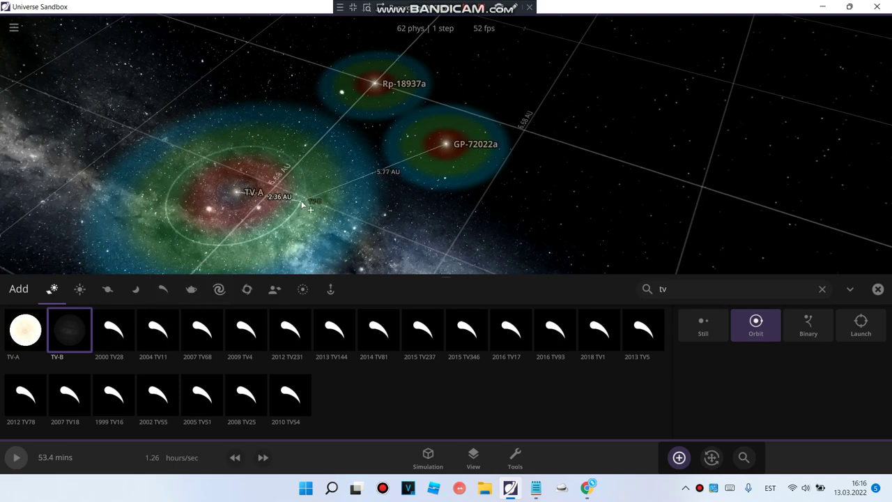
click(311, 209)
click(473, 457)
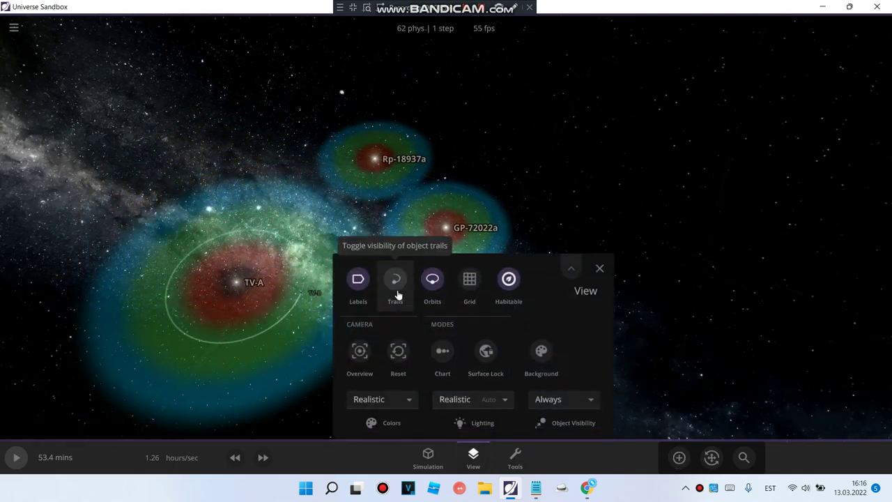
click(600, 269)
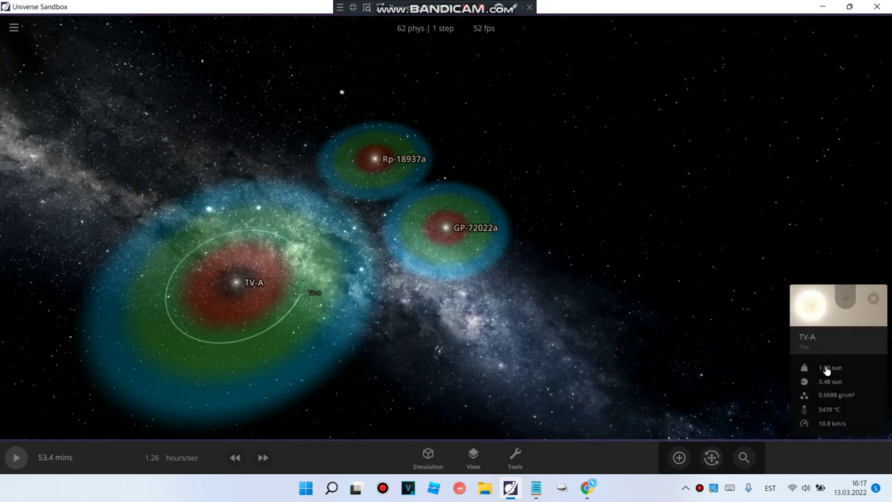
- Turn on Position Lock in the motion properties of TV-A and close its properties
click(845, 299)
scroll(796, 305, down, 10)
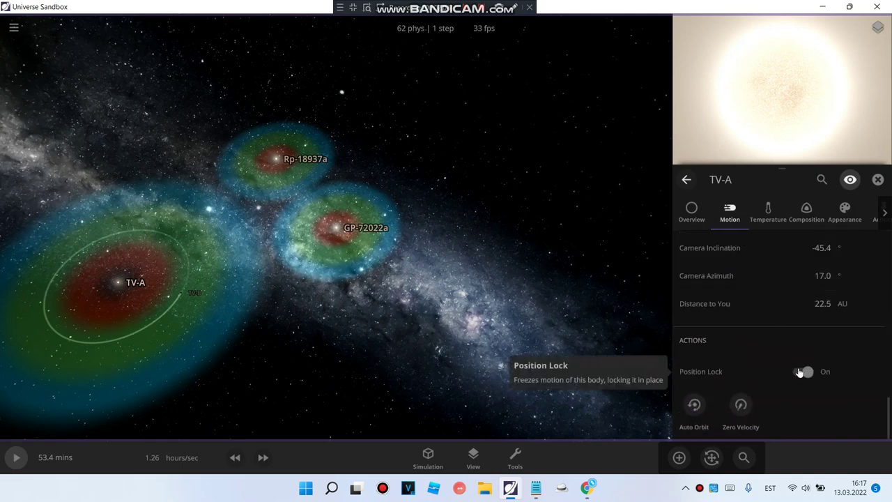
click(878, 179)
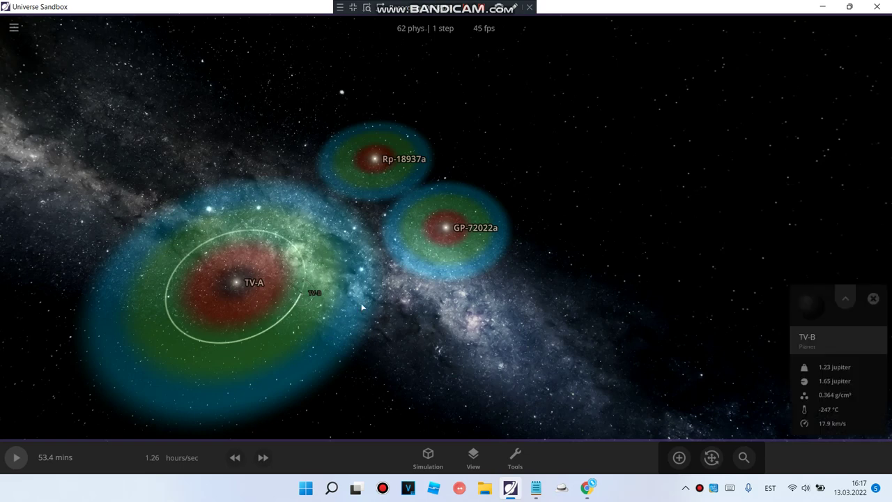
- Open the objects to add near GP-72022a, check the Nimetu list in Notepad for the next name, and return to Universe Sandbox
click(303, 297)
click(515, 457)
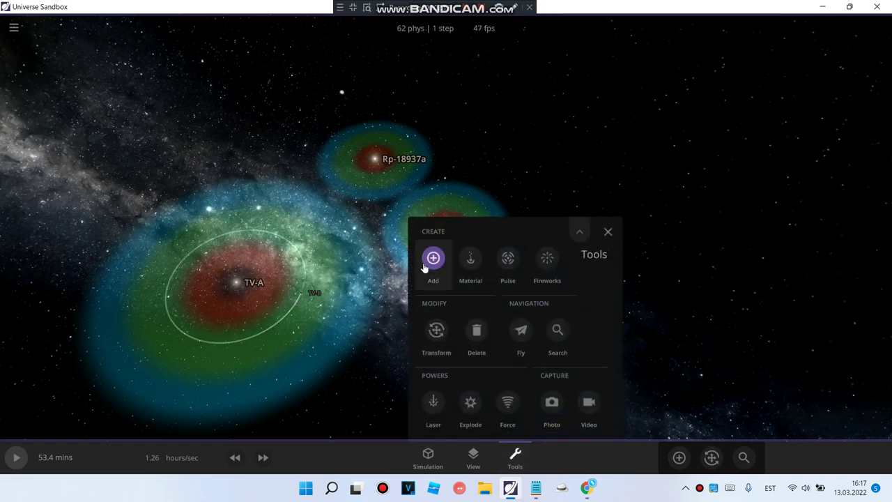
click(432, 261)
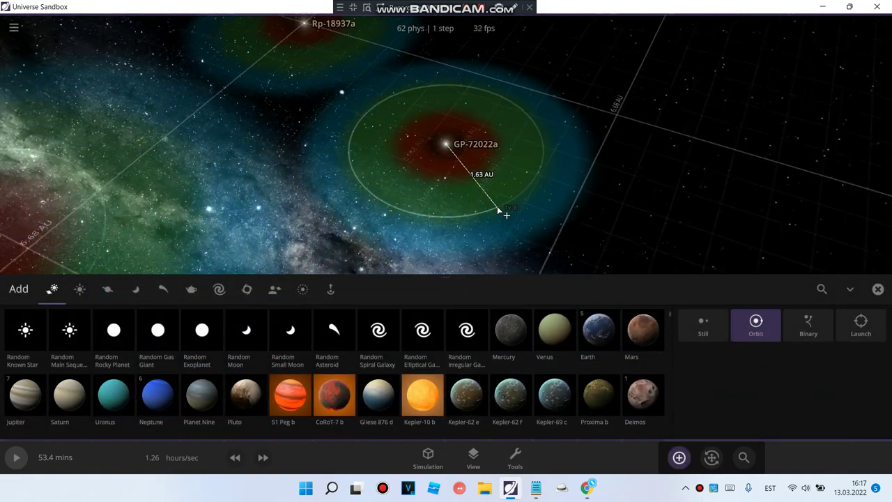
click(537, 493)
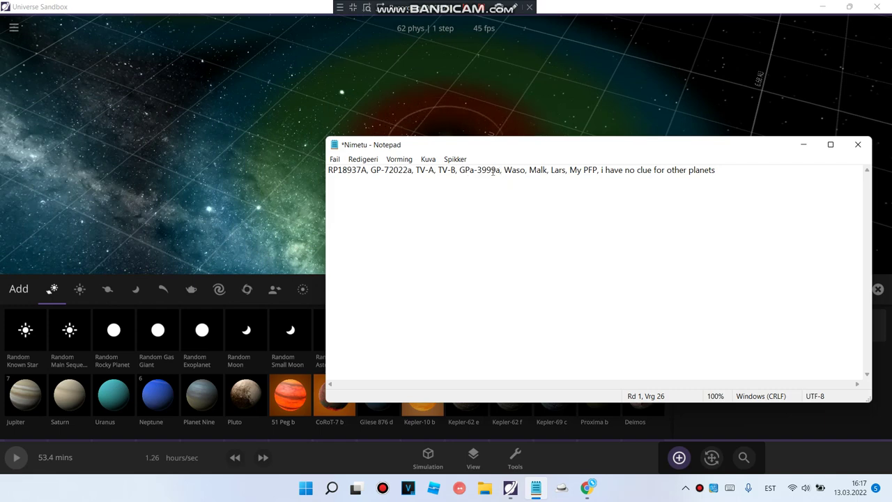
click(700, 488)
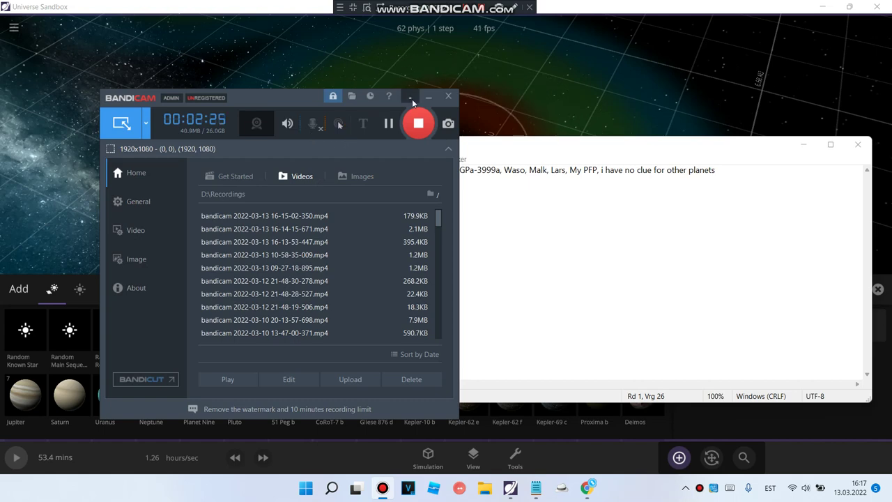
click(412, 99)
click(616, 4)
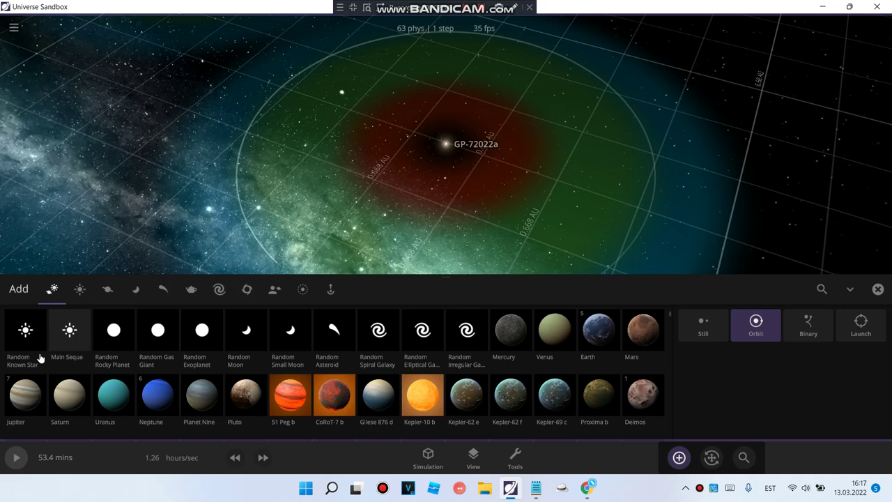
- Place a random rocky planet in orbit about 1.02 AU from GP-72022a, inspect its properties, and delete it
click(112, 349)
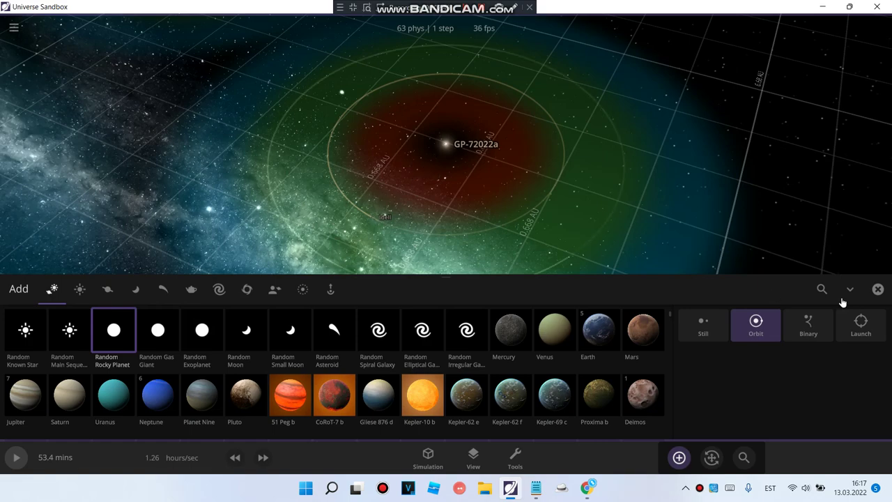
click(878, 288)
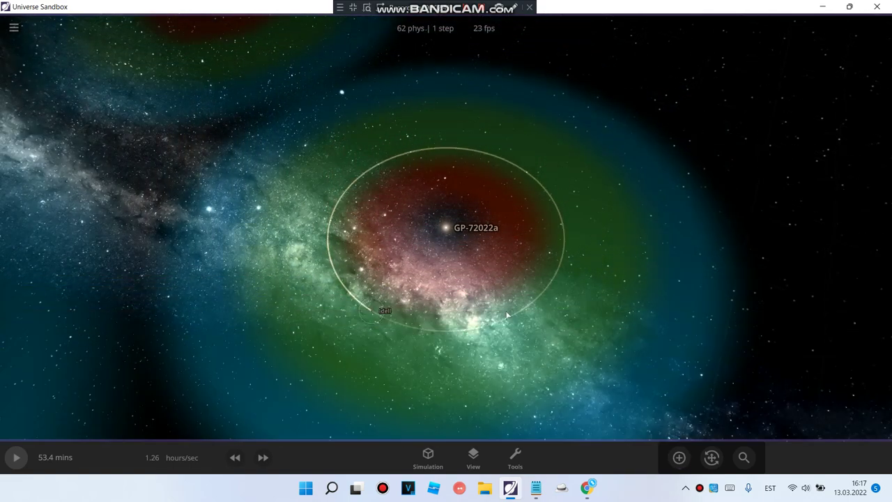
click(508, 315)
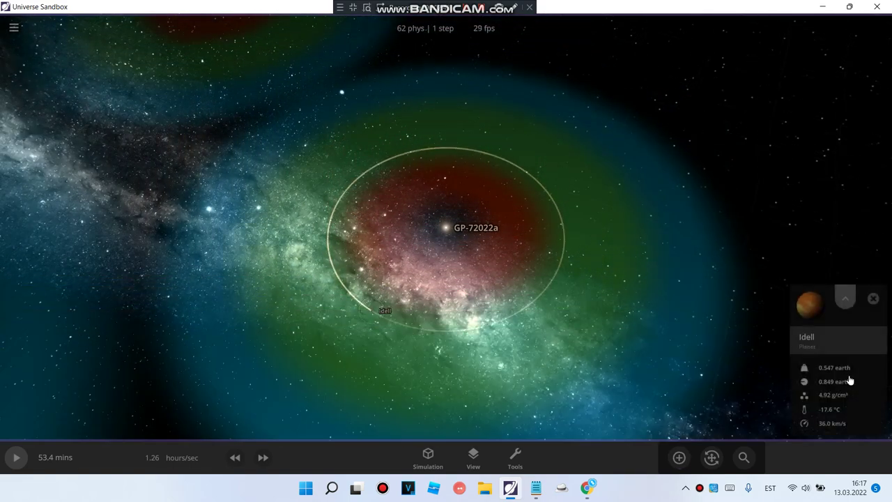
click(341, 321)
click(341, 321)
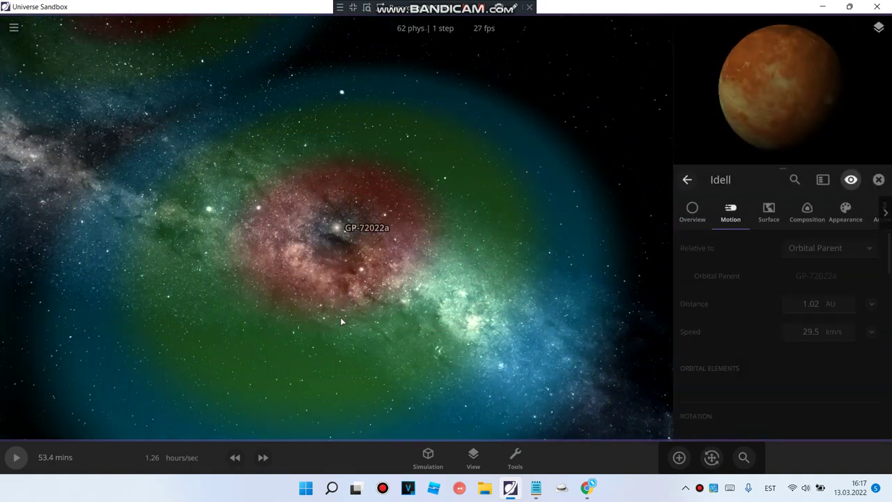
- Place another random rocky planet in orbit about 1.03 AU from GP-72022a and open its properties
click(515, 457)
click(433, 269)
click(433, 257)
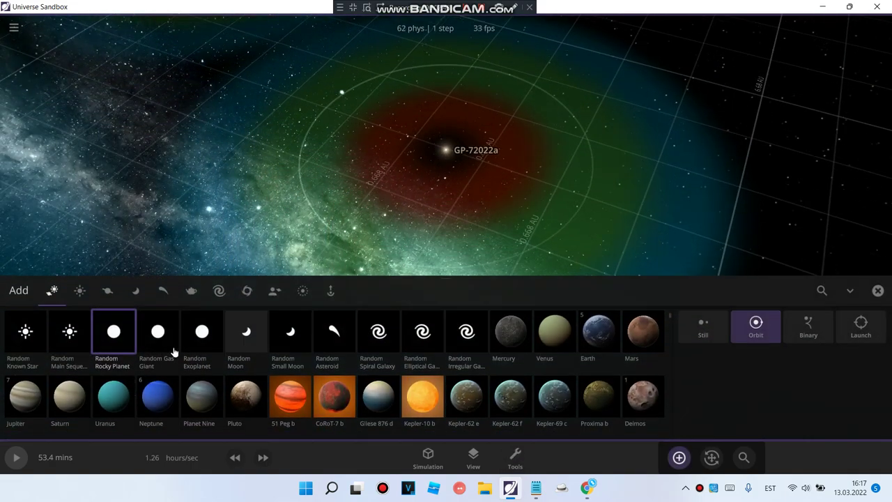
click(877, 289)
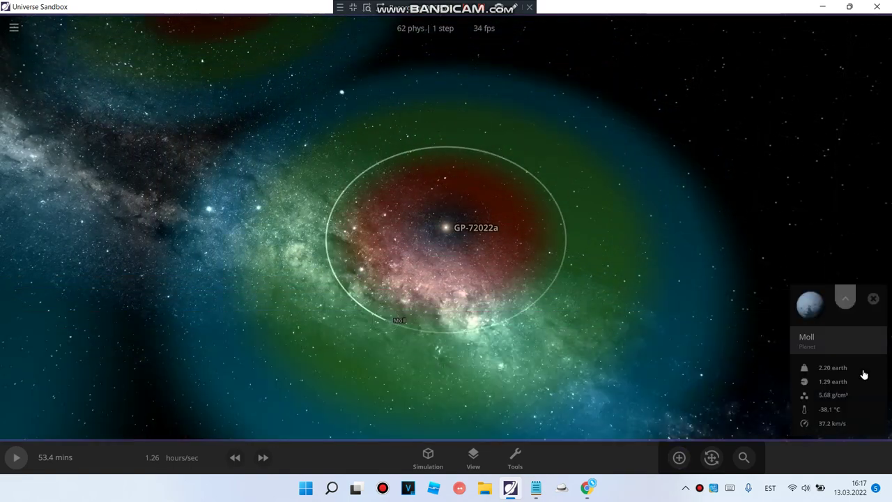
click(857, 355)
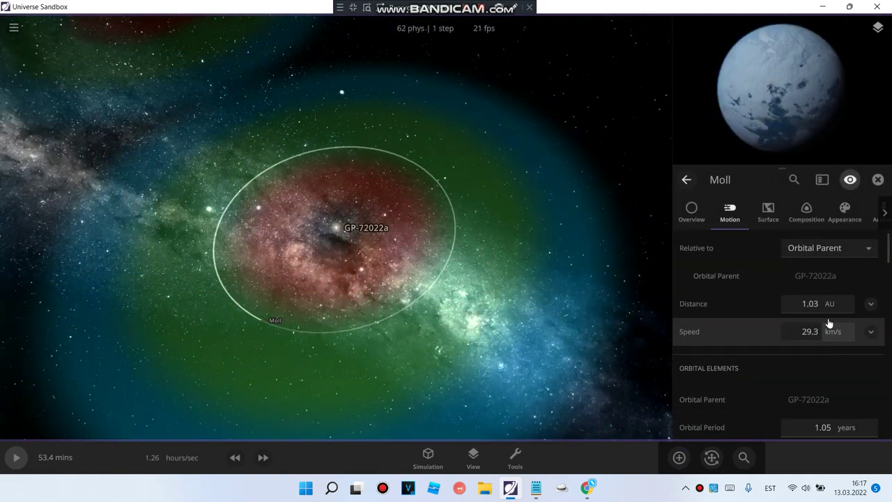
- Rename the new planet GPa-3999a, checking the name against the Nimetu list in Notepad, and close its properties
click(691, 212)
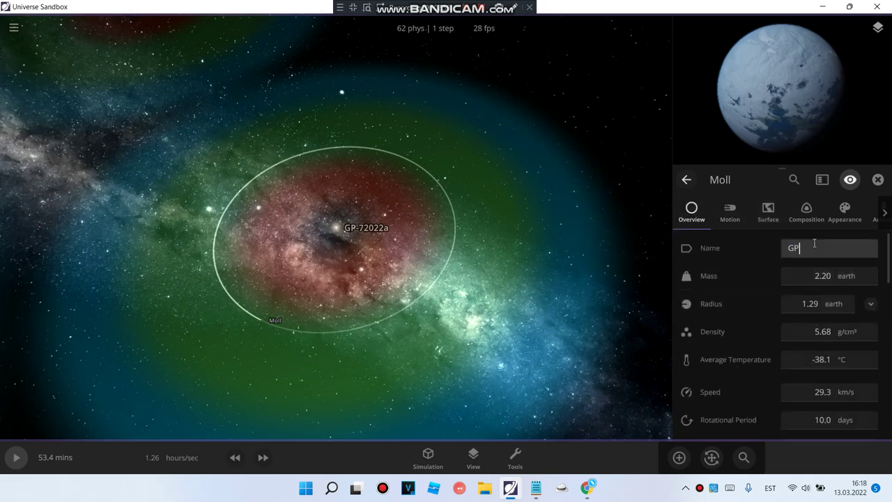
click(536, 490)
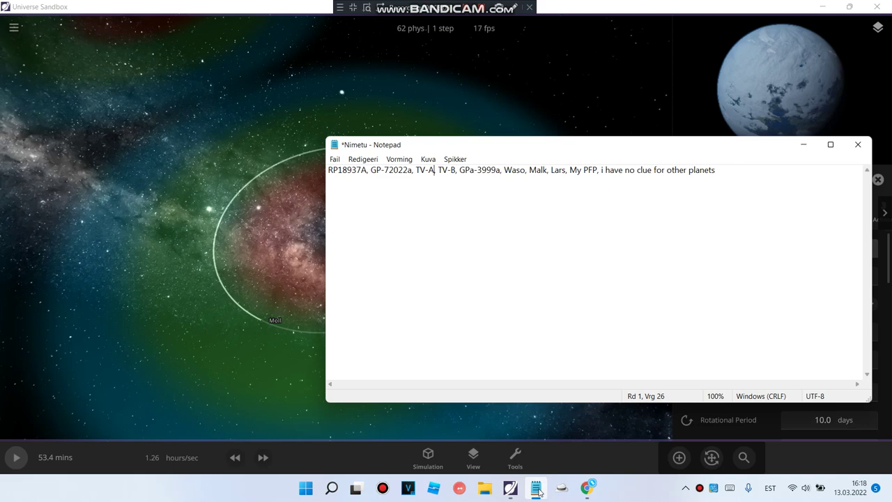
click(538, 492)
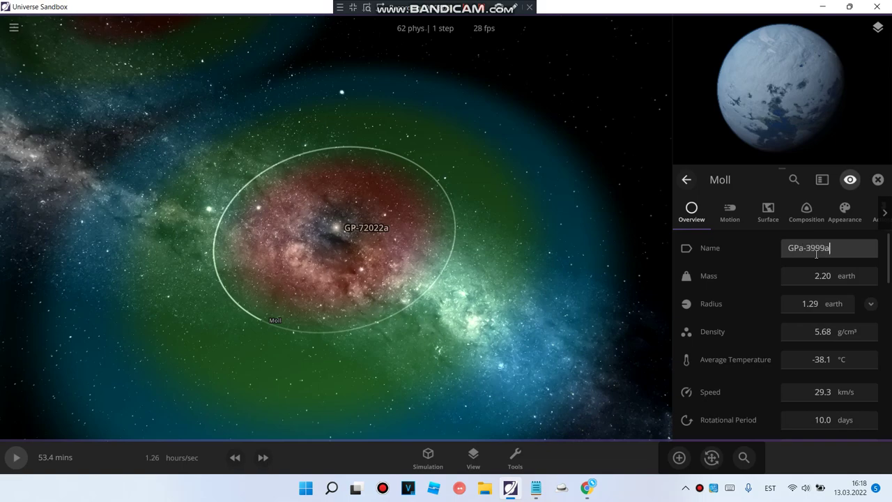
mouse_move(586, 493)
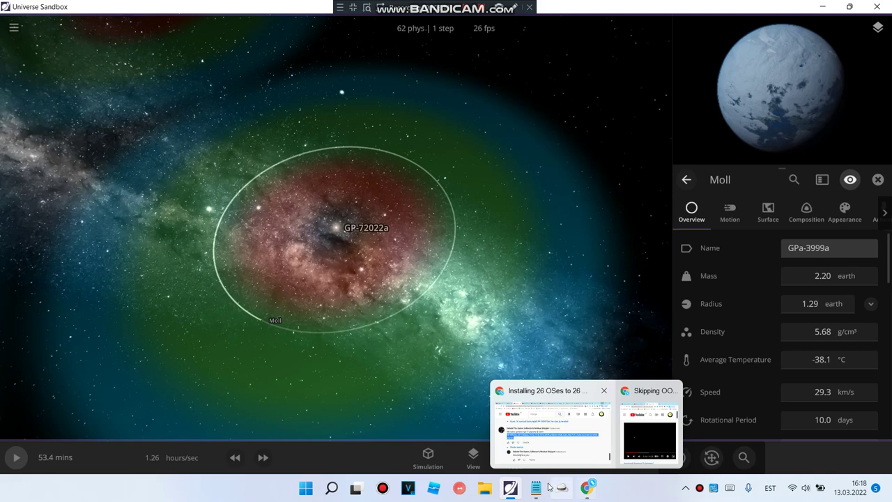
mouse_move(535, 488)
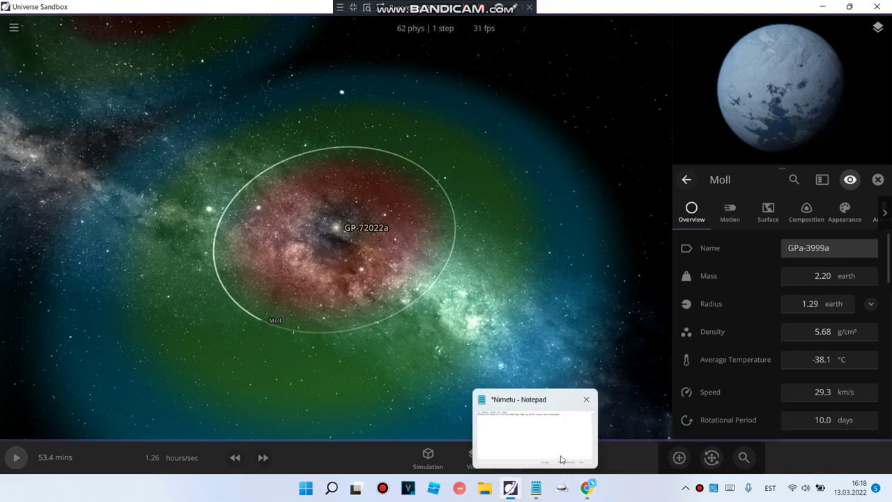
click(584, 404)
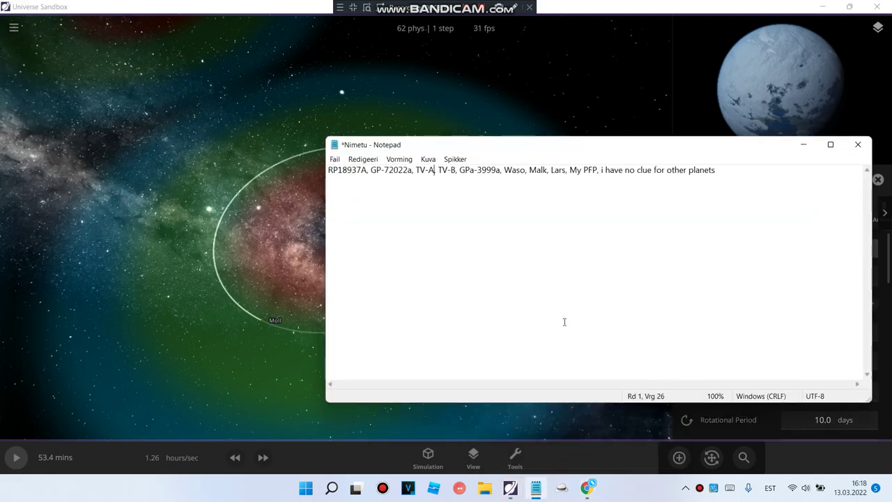
click(677, 4)
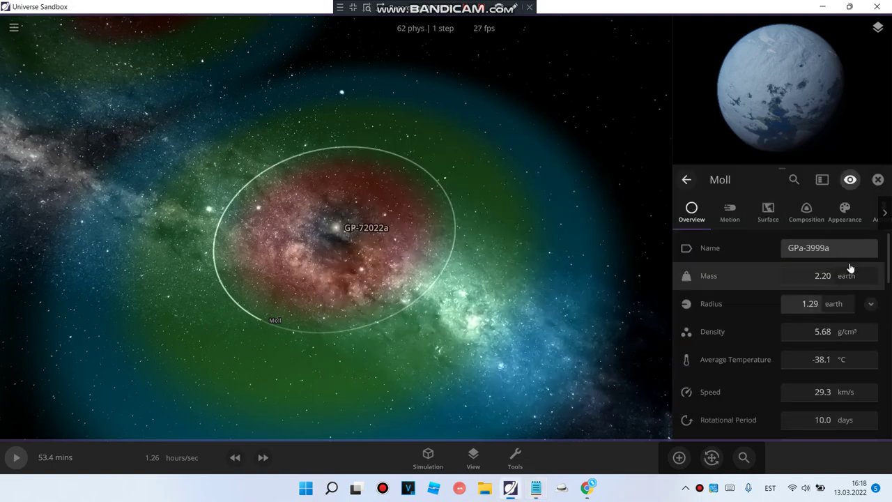
drag(842, 249, 770, 243)
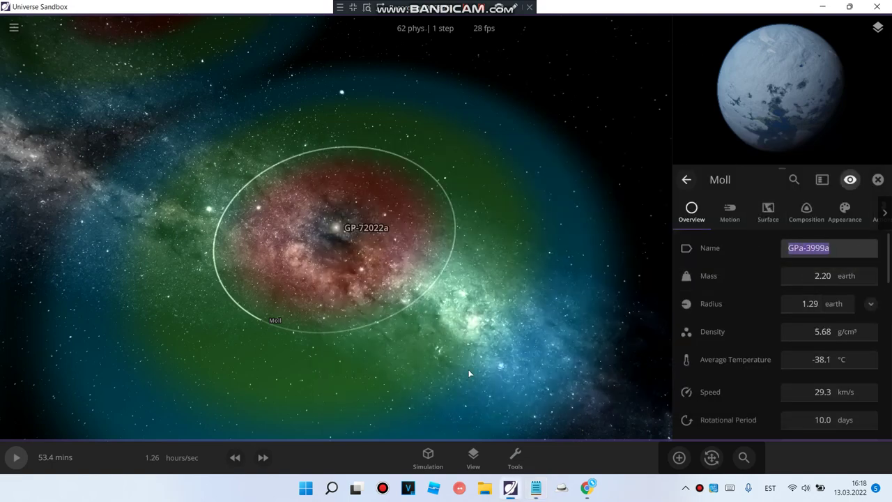
click(281, 329)
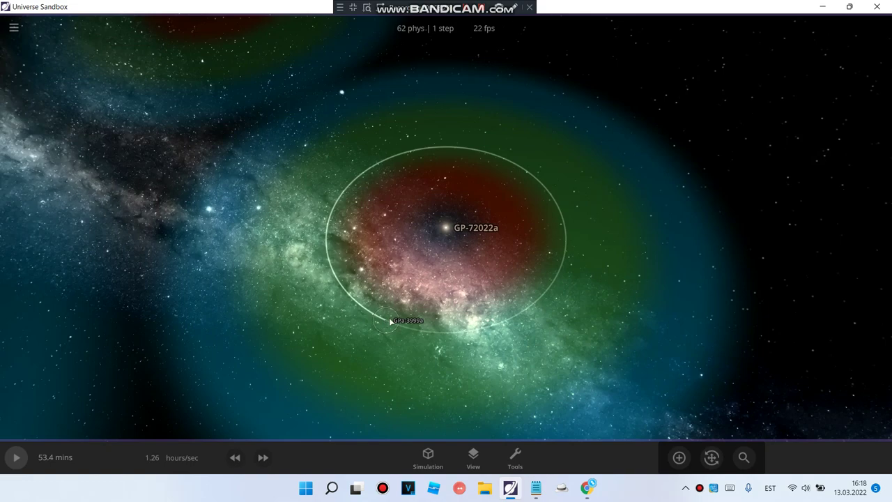
- Delete the planet GPa-3999a that orbits GP-72022a
click(390, 322)
key(Delete)
scroll(467, 350, down, 5)
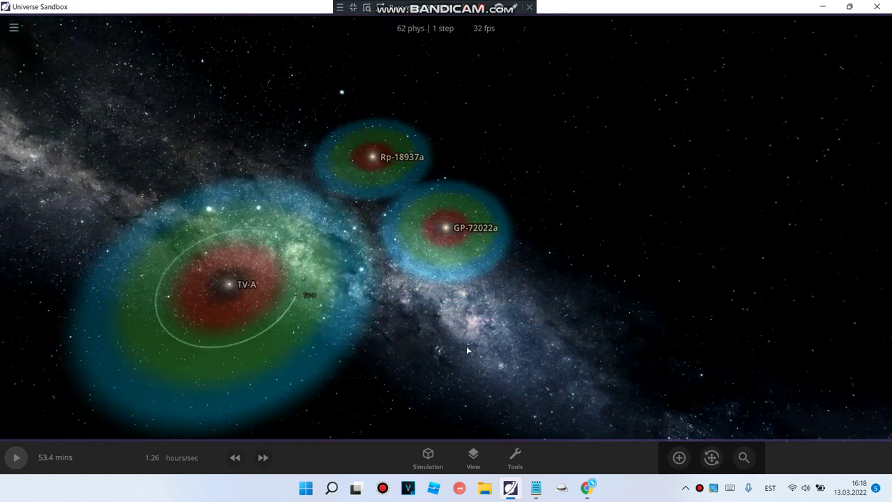
- Place a random main sequence star on the far side of Rp-18937a and GP-72022a, about 7.3 AU from the simulation origin
click(514, 455)
click(425, 271)
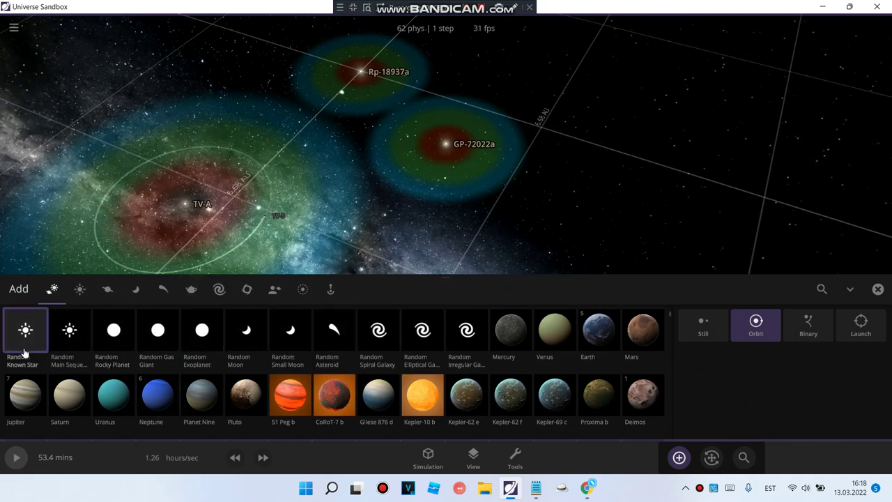
click(70, 336)
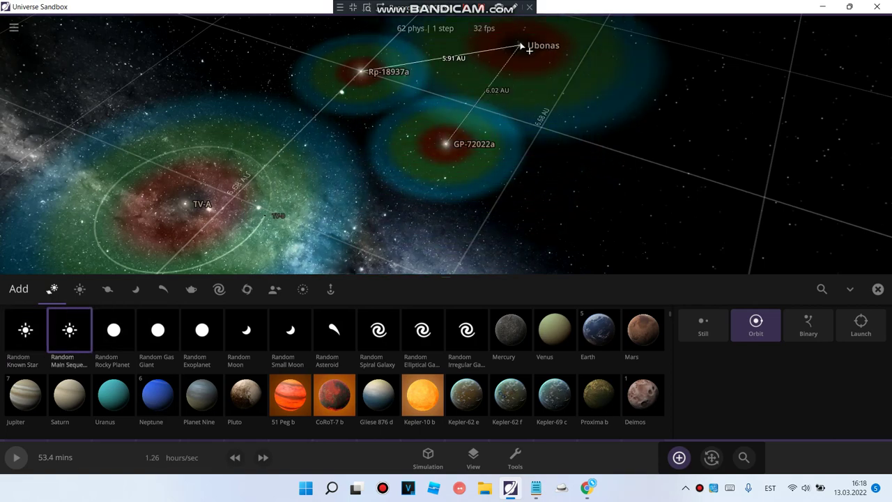
click(550, 31)
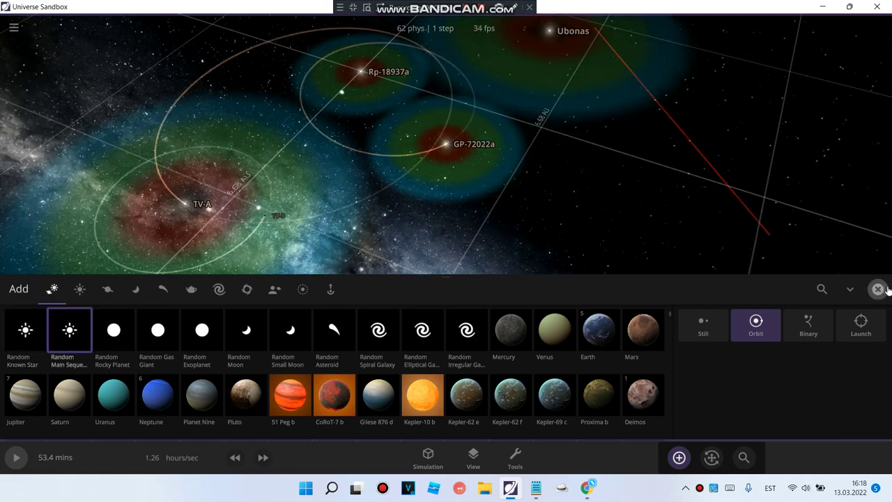
click(879, 288)
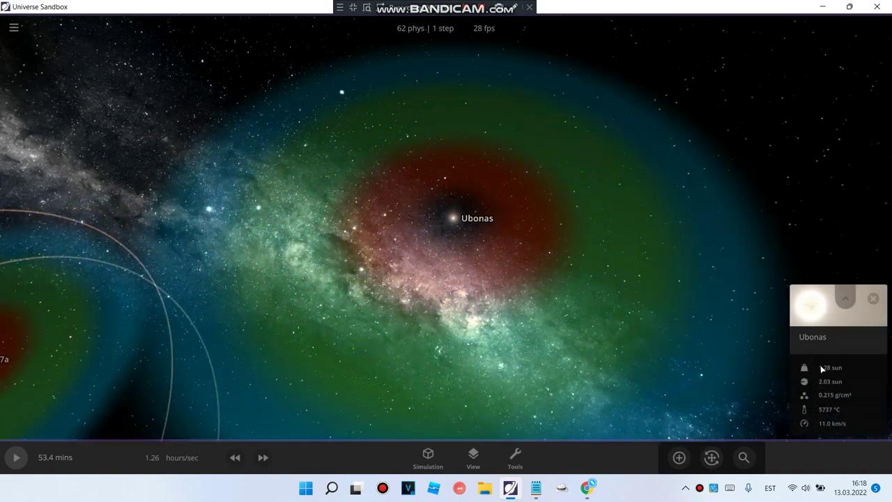
- Turn on Position Lock in the motion properties of the new star Ubonas and rename it GPa-3999a
click(823, 370)
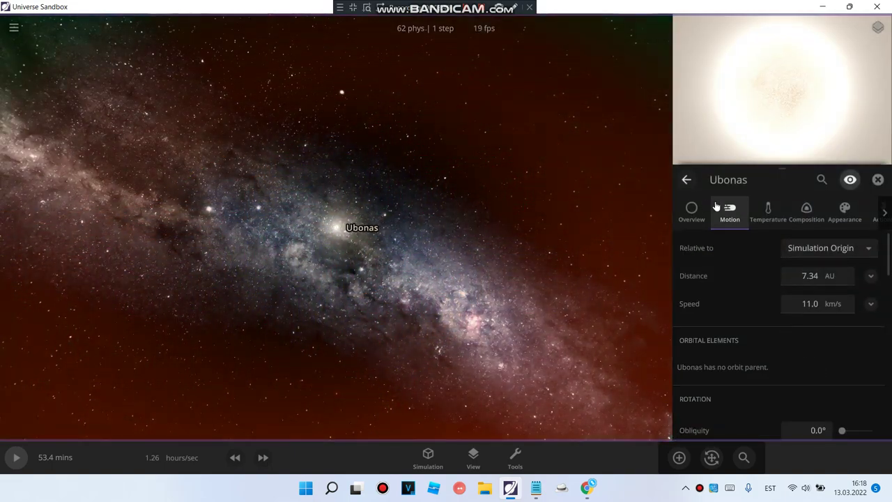
scroll(822, 338, down, 5)
scroll(807, 334, down, 3)
scroll(802, 338, up, 5)
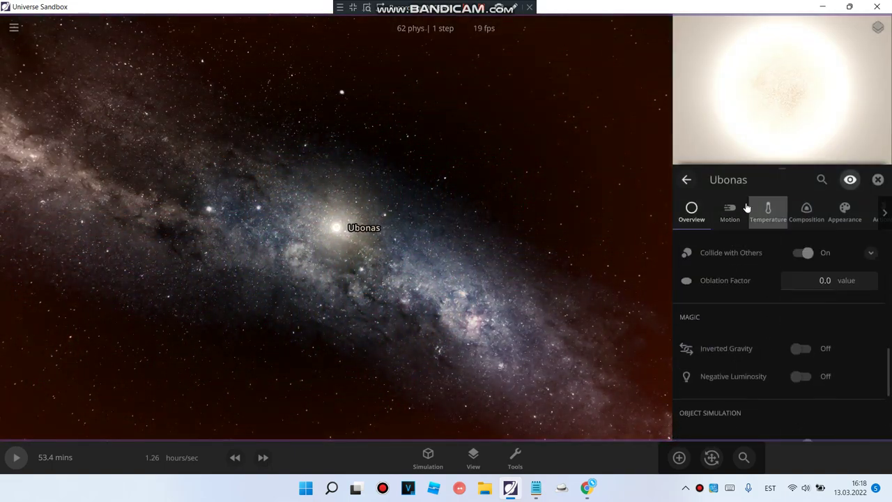
scroll(787, 306, down, 6)
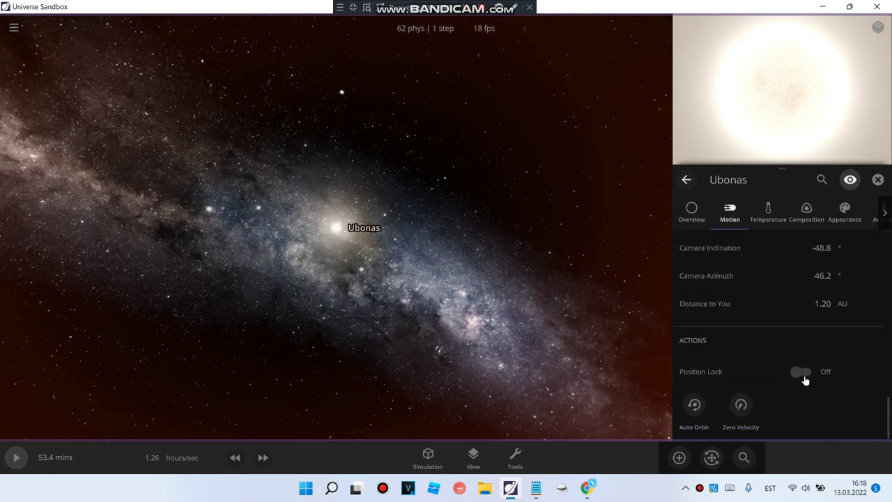
scroll(787, 274, up, 12)
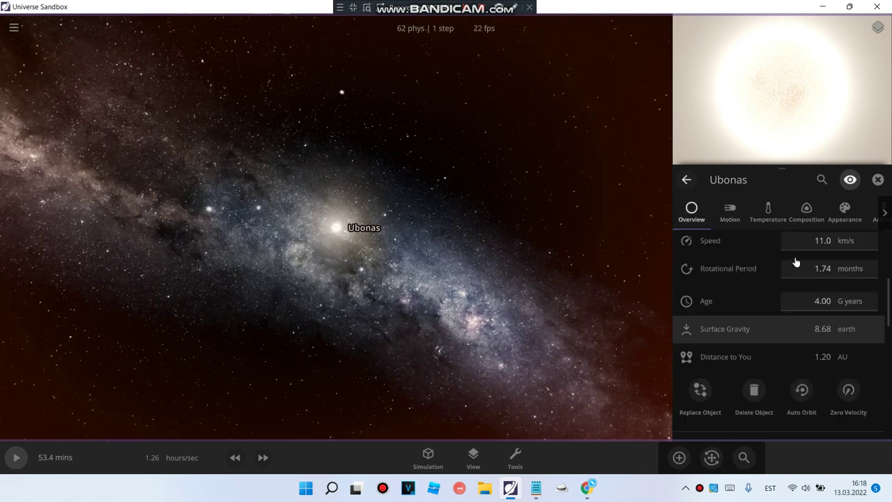
drag(359, 256, 372, 211)
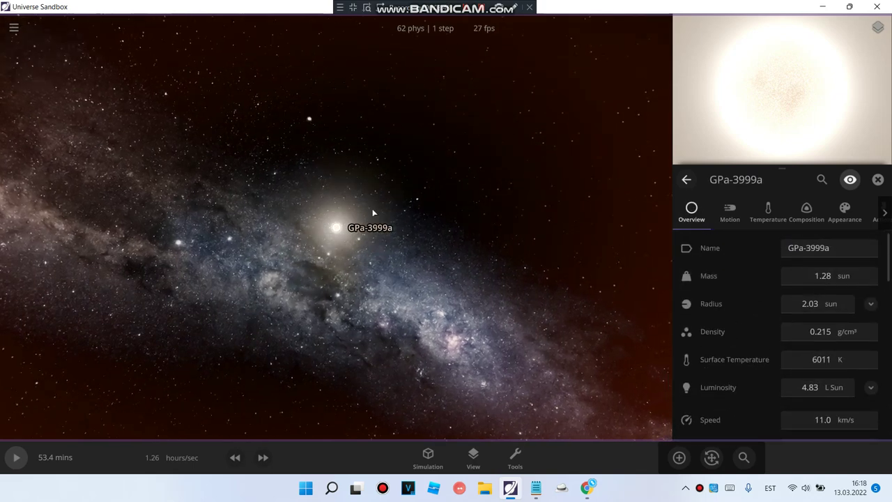
- Center the view on the star GP-72022a, consult the Nimetu list in Notepad for planet names, and return to Universe Sandbox
scroll(382, 221, down, 8)
scroll(276, 353, up, 1)
scroll(276, 352, down, 3)
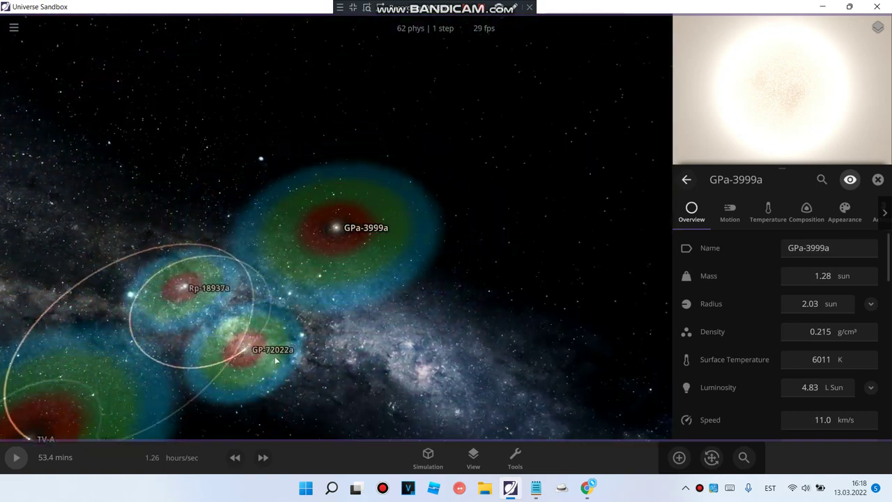
double_click(263, 340)
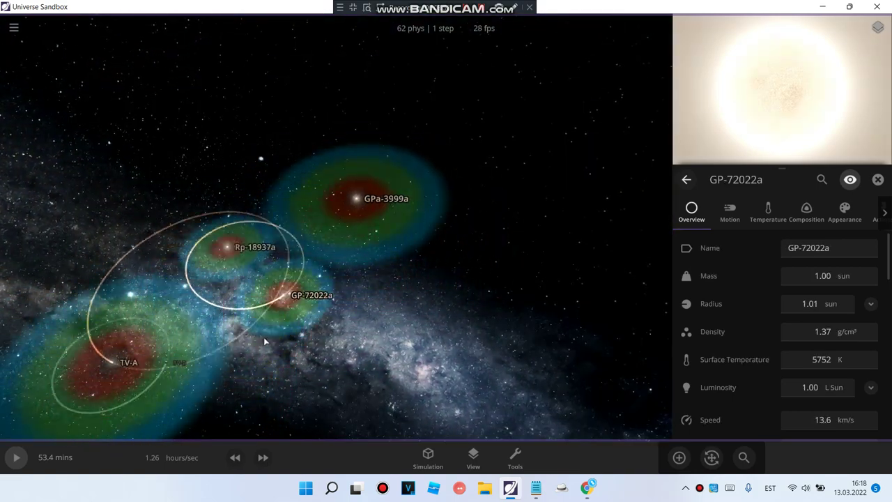
click(536, 488)
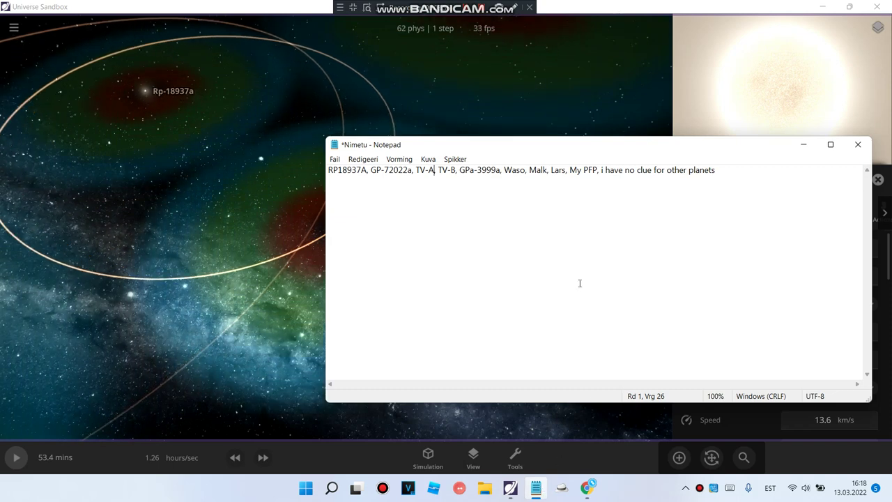
click(244, 269)
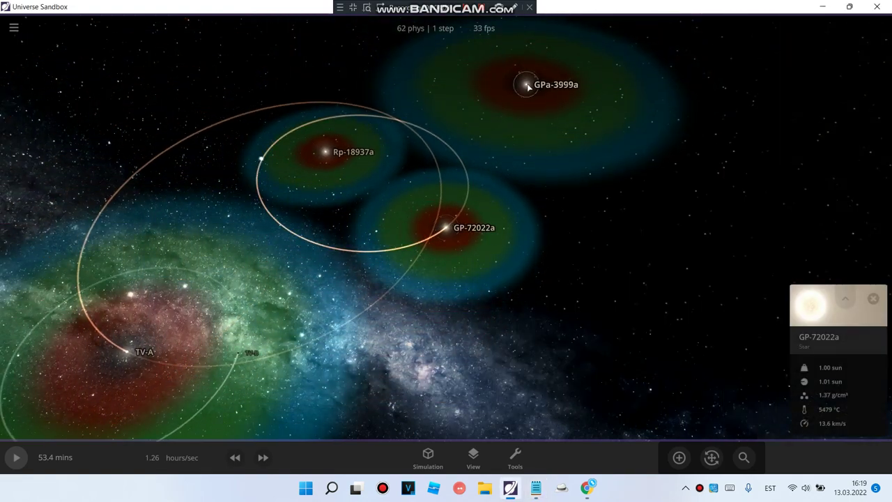
- Start running the simulation and center the view on the planet TV-B
click(524, 101)
click(446, 228)
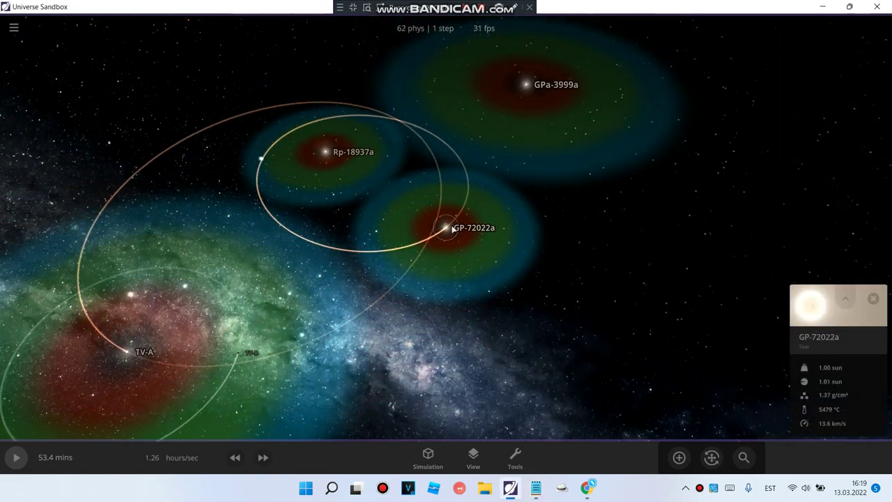
scroll(452, 228, up, 5)
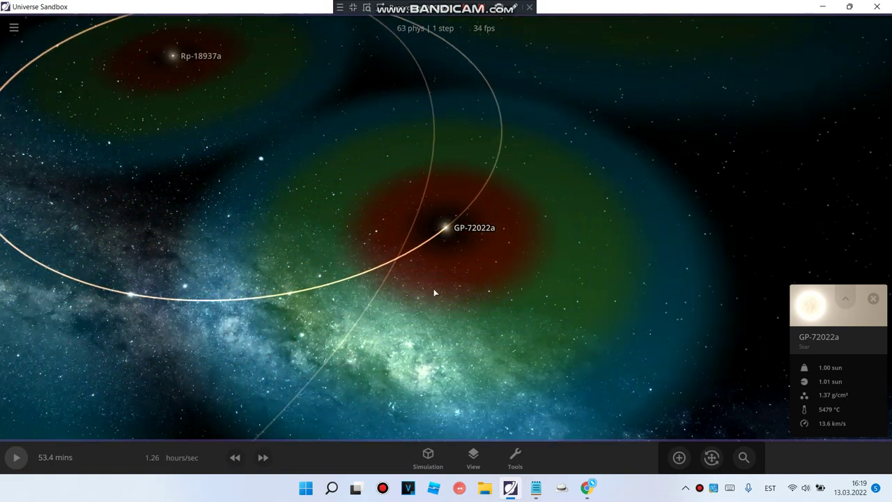
scroll(486, 294, down, 8)
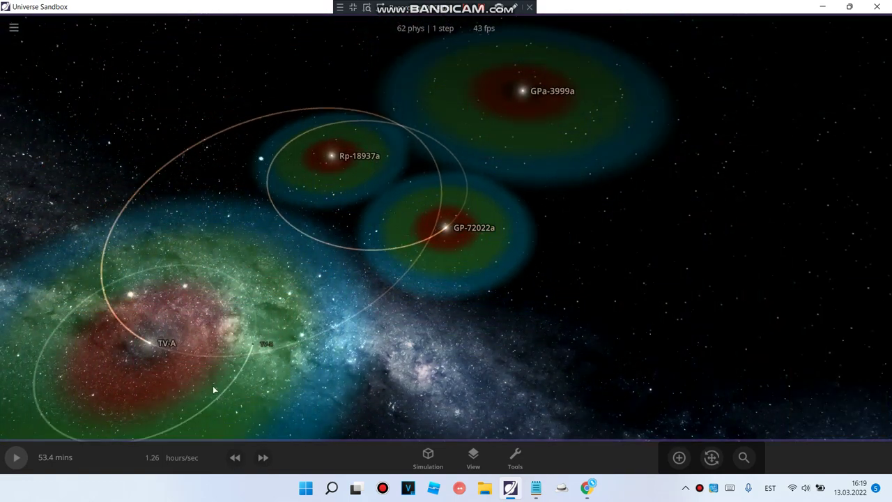
click(16, 459)
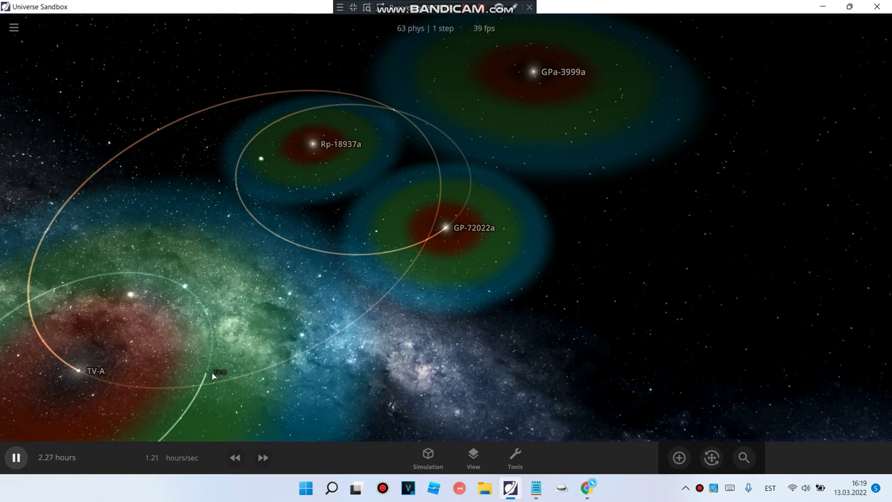
double_click(217, 373)
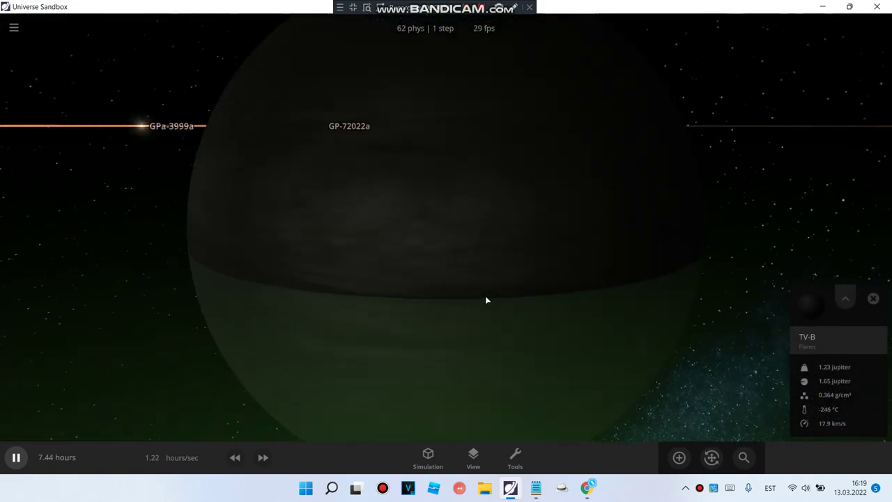
- Raise the simulation speed to about 3.3 days/sec, watch the orbit of TV-B, and pause the simulation
click(264, 458)
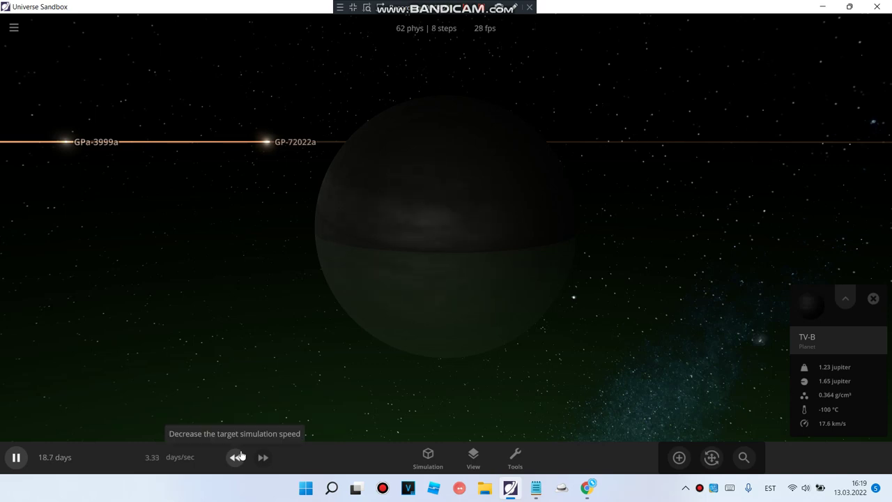
scroll(362, 324, down, 4)
drag(404, 331, 587, 353)
scroll(530, 331, down, 3)
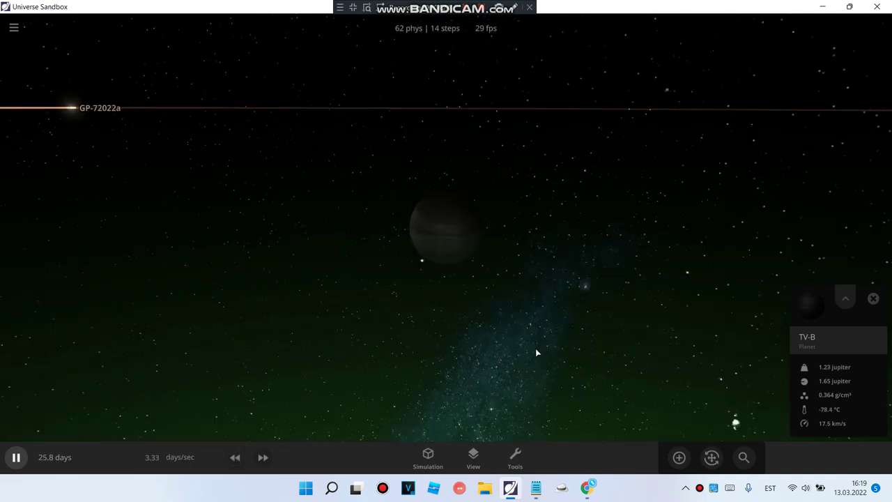
scroll(474, 262, down, 5)
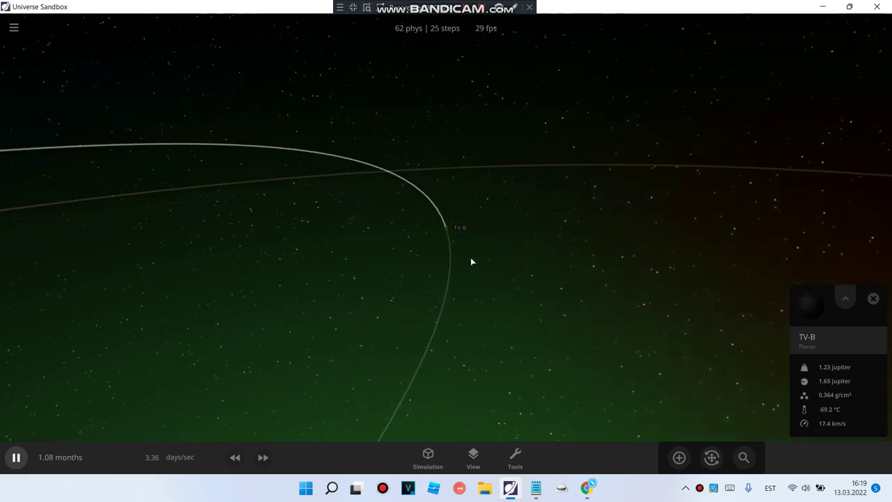
click(16, 457)
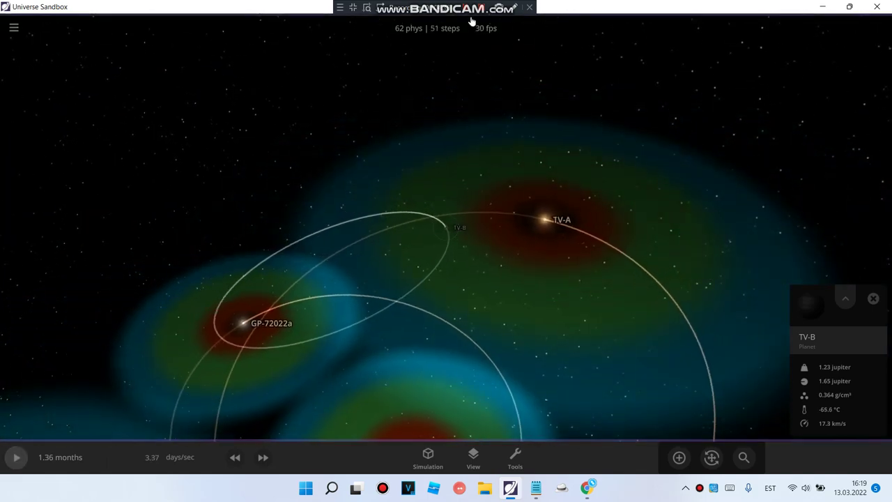
- Delete the star TV-A and the planet TV-B from the system
drag(448, 271, 533, 292)
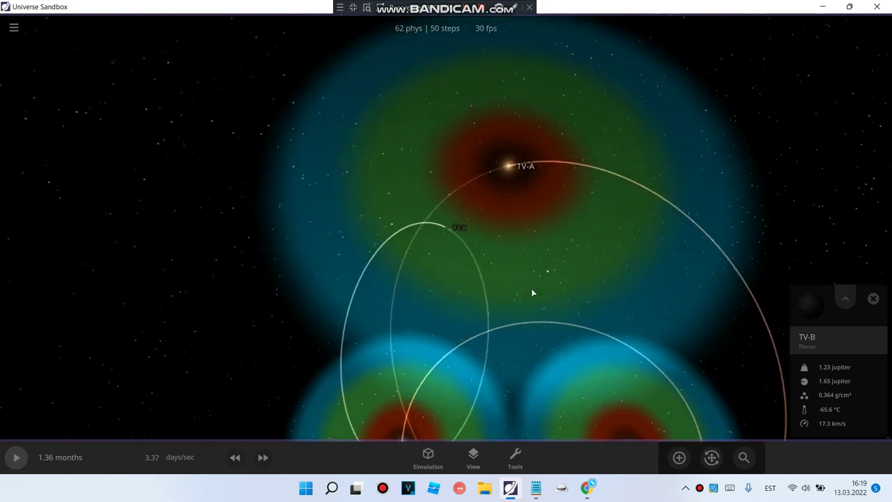
scroll(531, 288, down, 4)
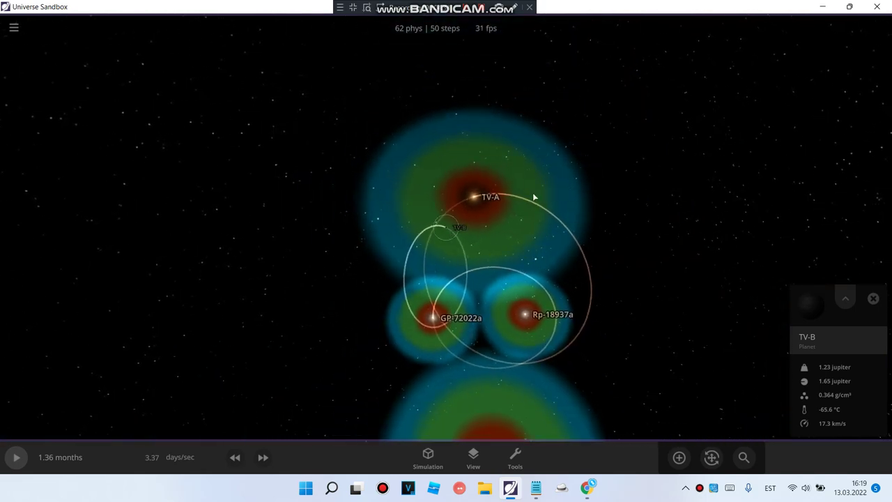
click(475, 195)
key(Delete)
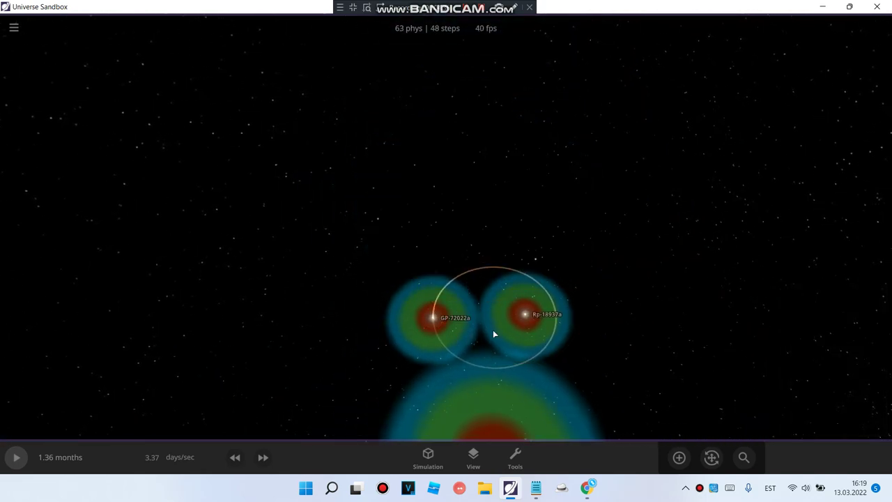
- Move the star GPa-3999a to the opposite side of GP-72022a and Rp-18937a, well away from both stars
click(474, 377)
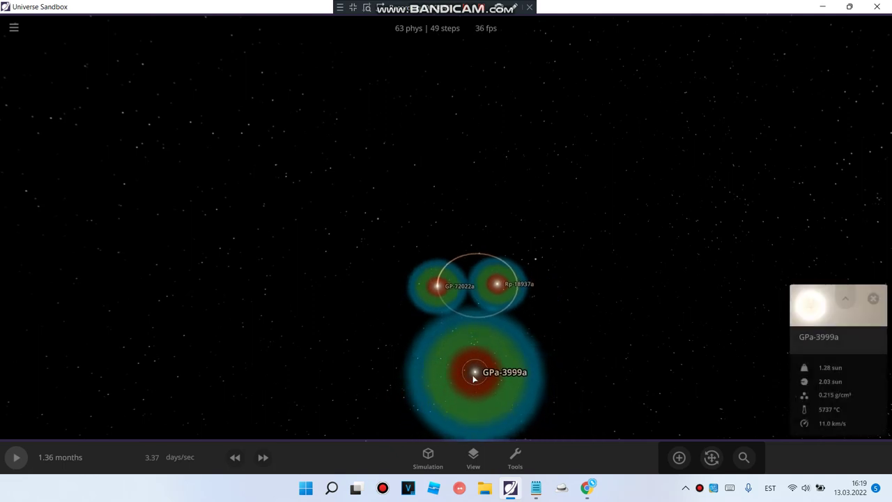
click(531, 457)
click(440, 338)
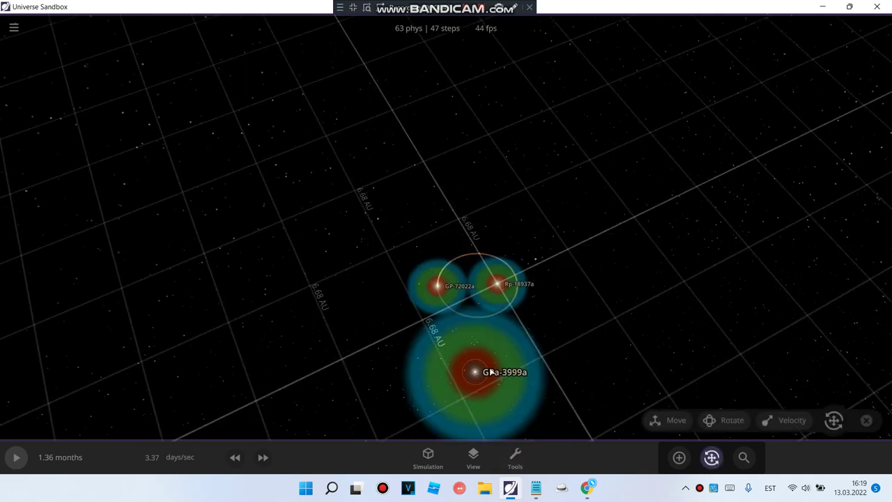
click(491, 372)
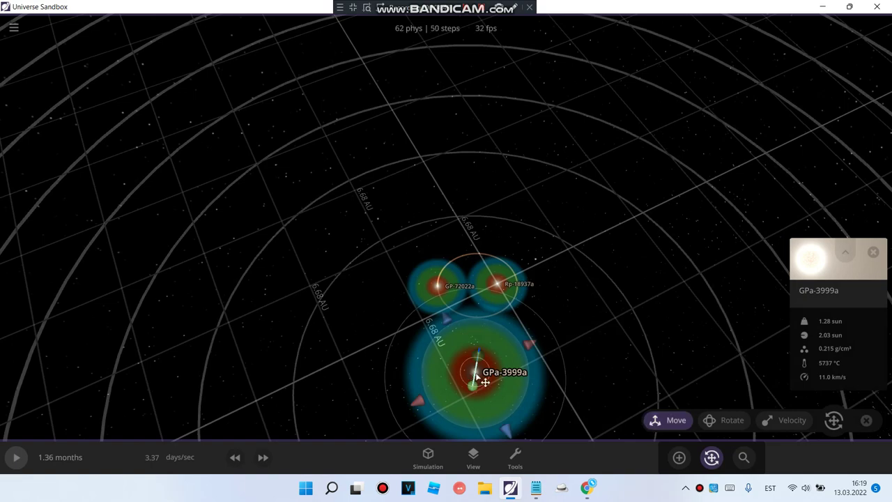
drag(476, 374, 62, 46)
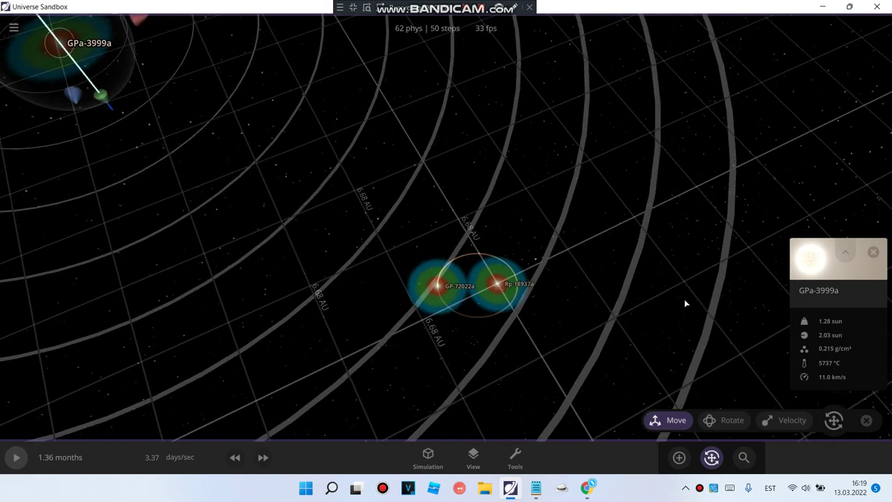
click(873, 252)
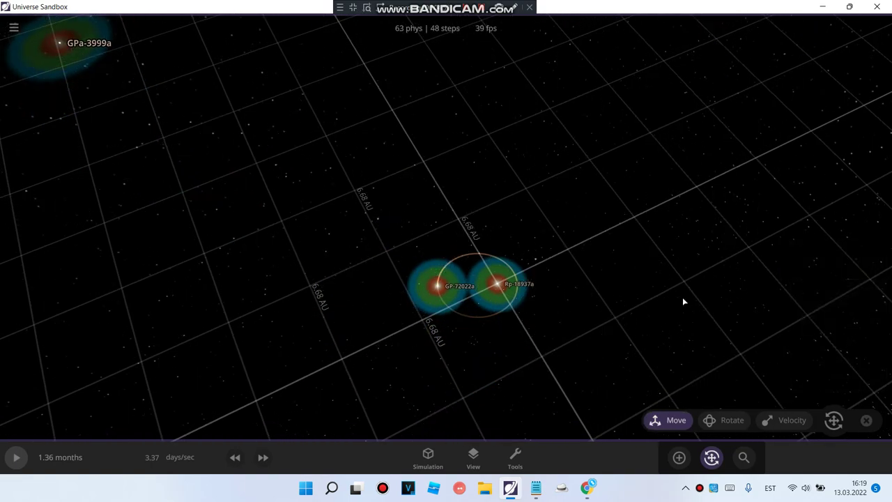
- Move GPa-3999a even farther away from the GP-72022a and Rp-18937a pair and deselect it
drag(682, 302, 651, 247)
scroll(718, 319, up, 3)
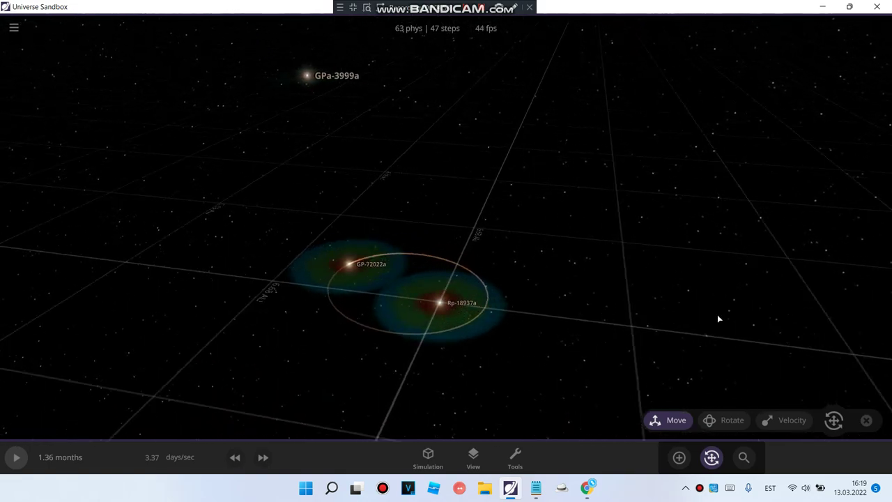
scroll(700, 309, up, 3)
scroll(557, 209, down, 5)
click(333, 105)
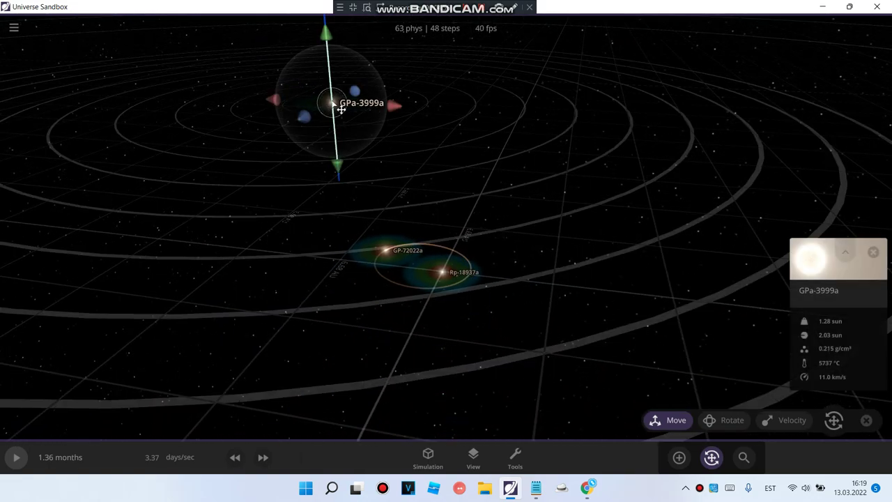
drag(341, 109, 315, 45)
click(876, 253)
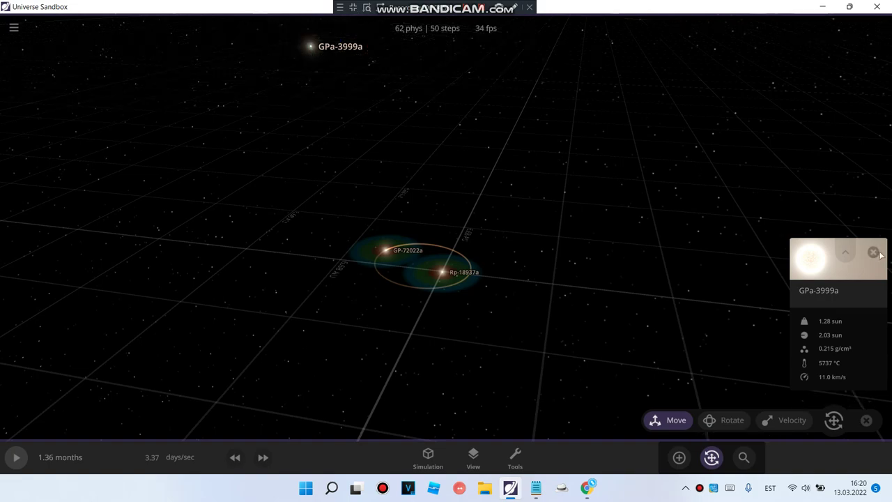
- Hide the interface, examine the stars GP-72022a and Rp-18937a with their shared orbit, and show the interface again
key(u)
scroll(532, 316, up, 5)
scroll(603, 307, down, 2)
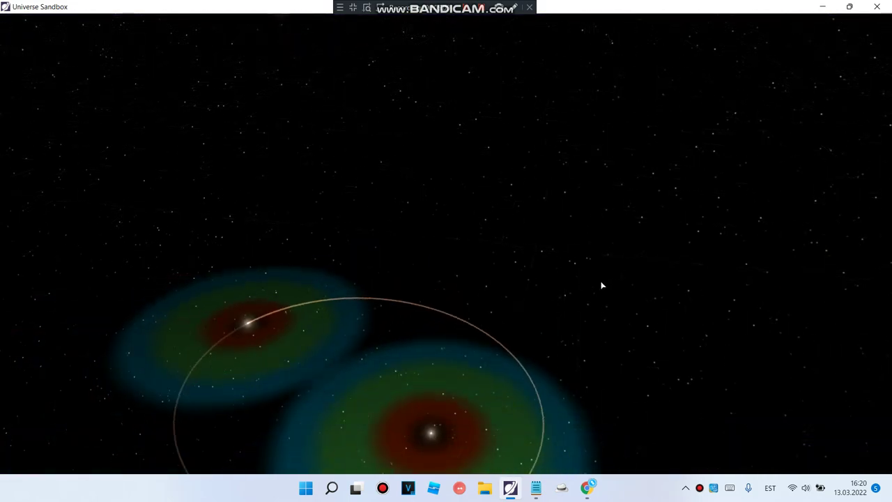
drag(591, 288, 445, 330)
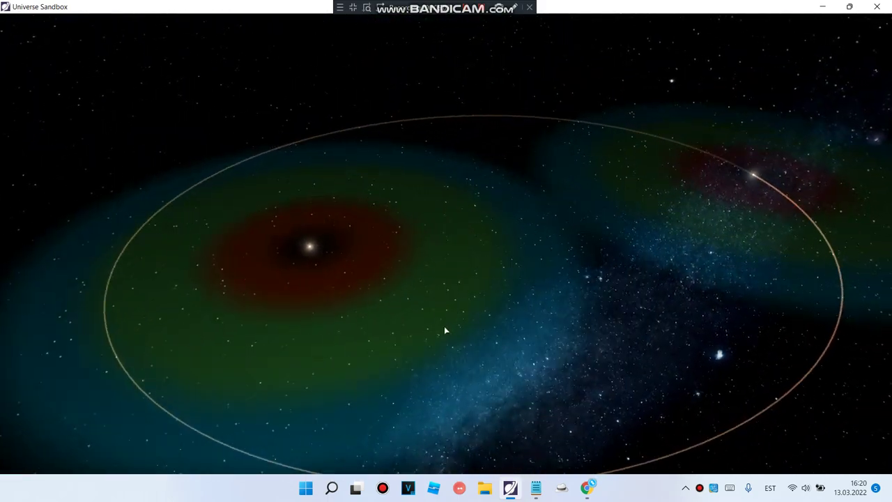
key(u)
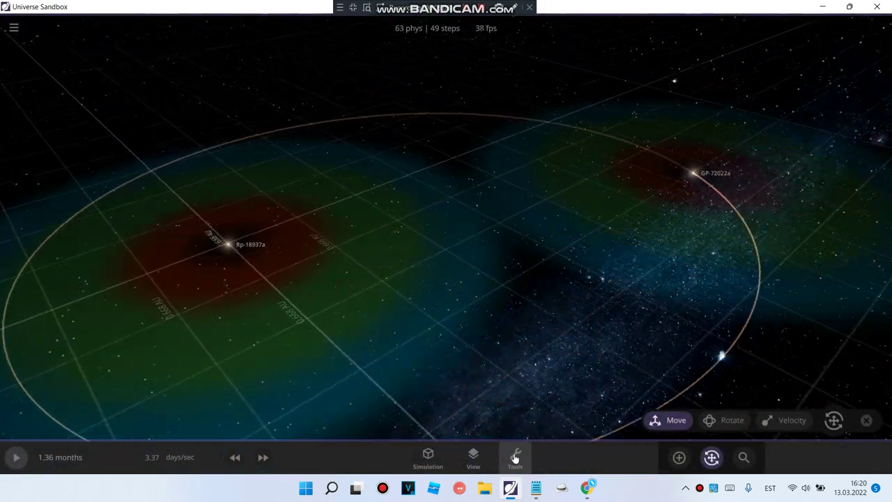
- Add a random rocky planet orbiting GP-72022a inside its red zone, checking the Nimetu list in Notepad for planet names
key(w)
drag(516, 300, 487, 328)
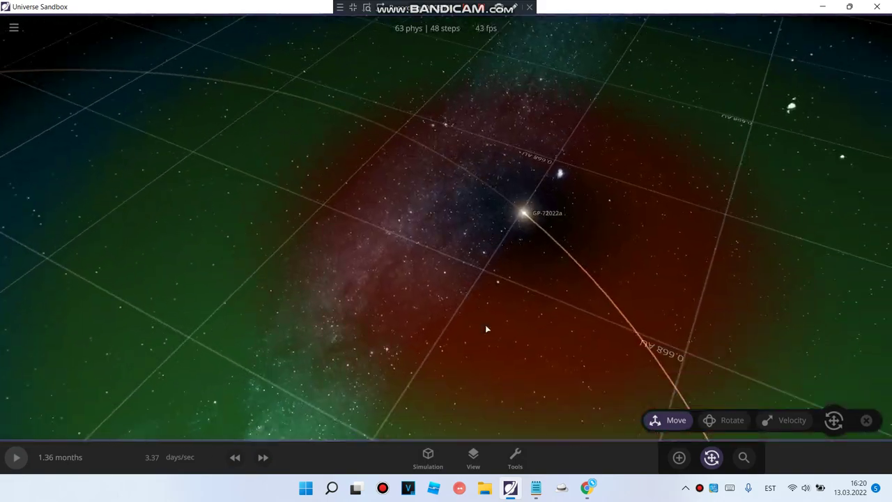
scroll(488, 330, down, 3)
scroll(491, 333, up, 1)
click(515, 462)
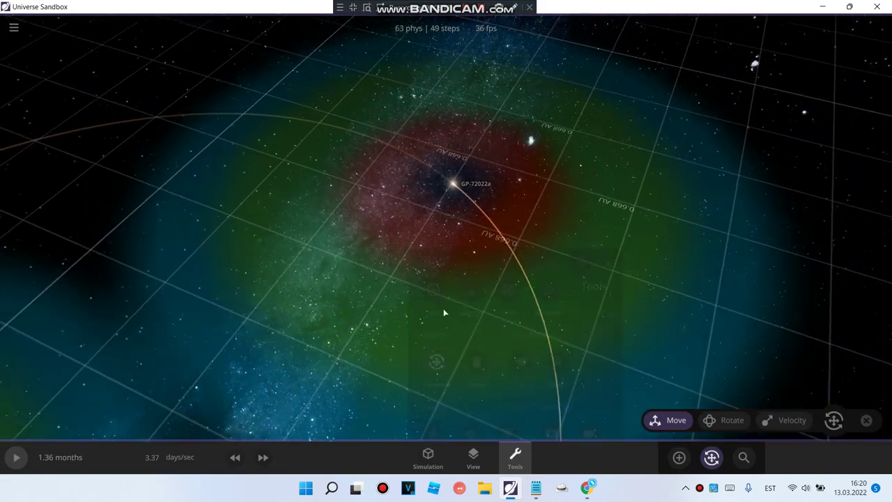
click(446, 286)
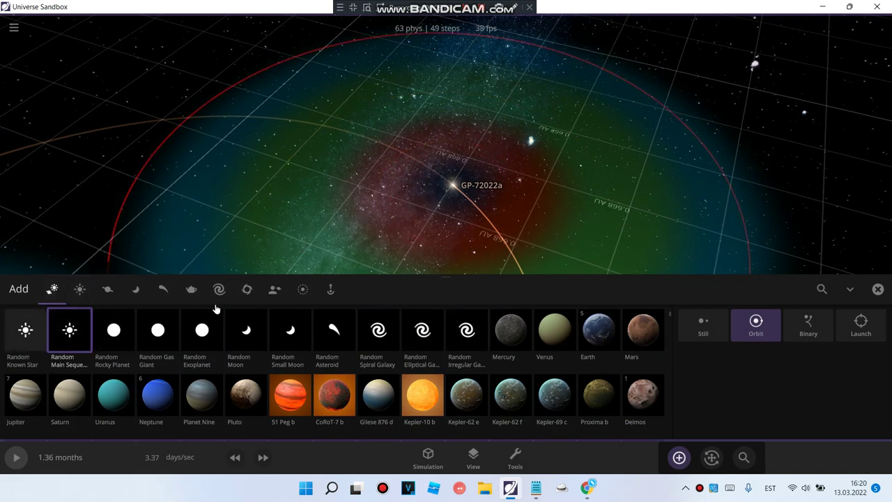
click(114, 348)
click(537, 487)
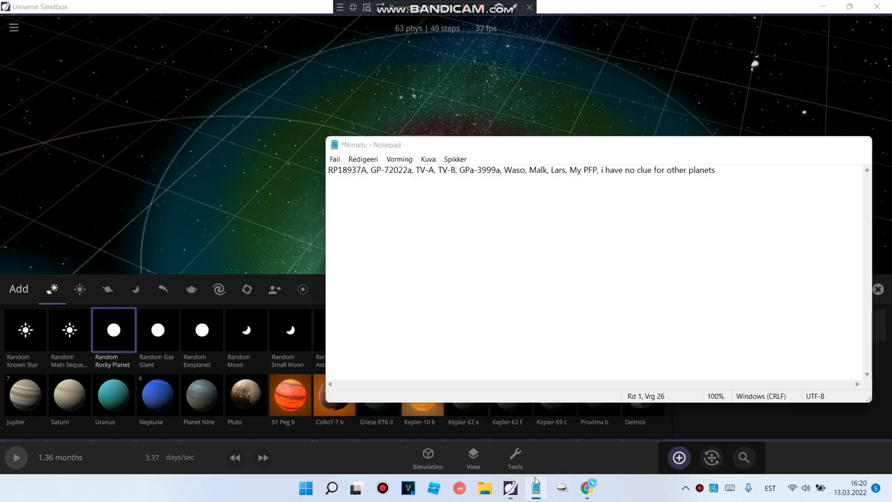
click(535, 481)
click(878, 289)
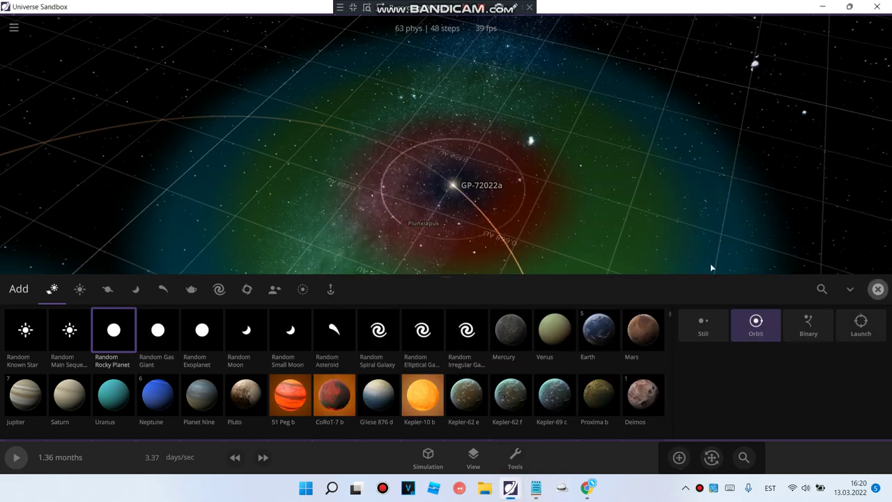
- Open the overview properties of the planet Plunxiapus and delete the planet
click(399, 217)
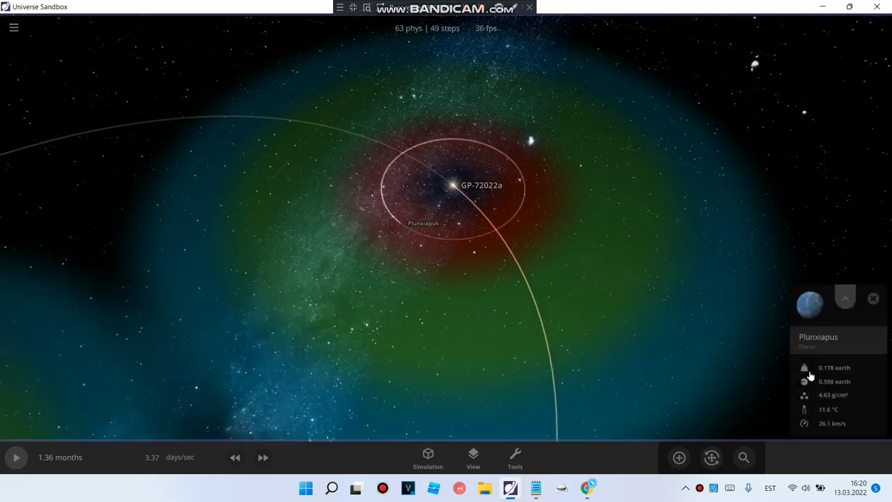
click(828, 335)
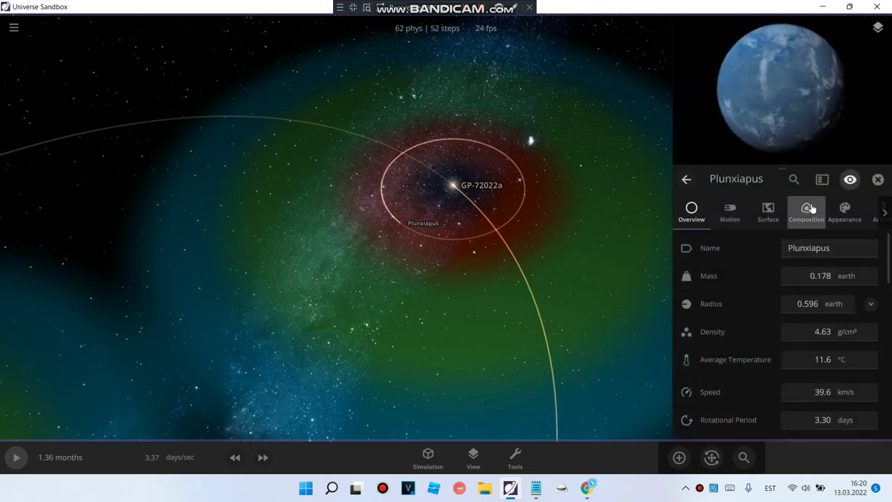
click(384, 277)
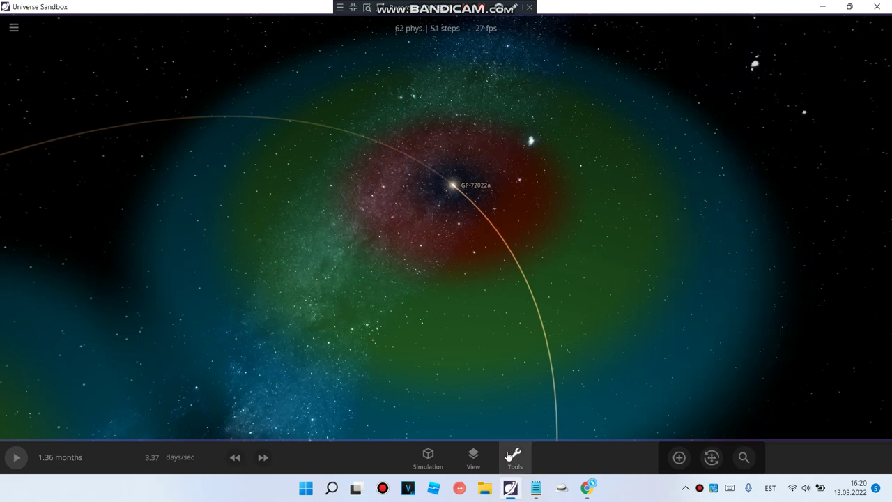
- Place another random rocky planet in orbit around GP-72022a, near the outer part of the star's red zone
click(515, 457)
click(434, 262)
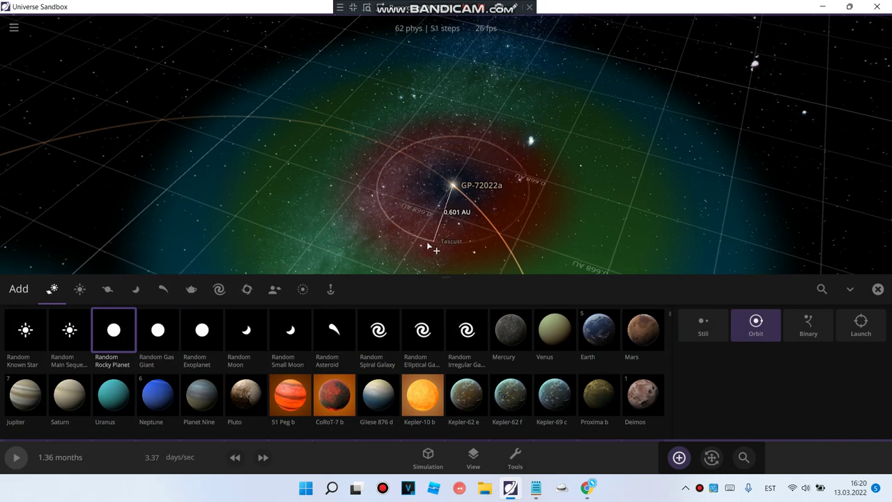
click(877, 289)
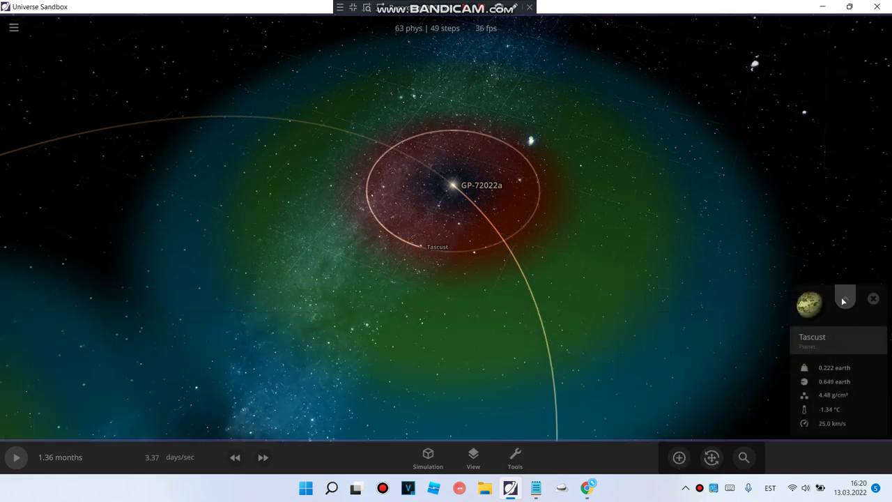
- Rename the rocky planet Tascust as Waso in its overview properties
click(844, 301)
click(800, 242)
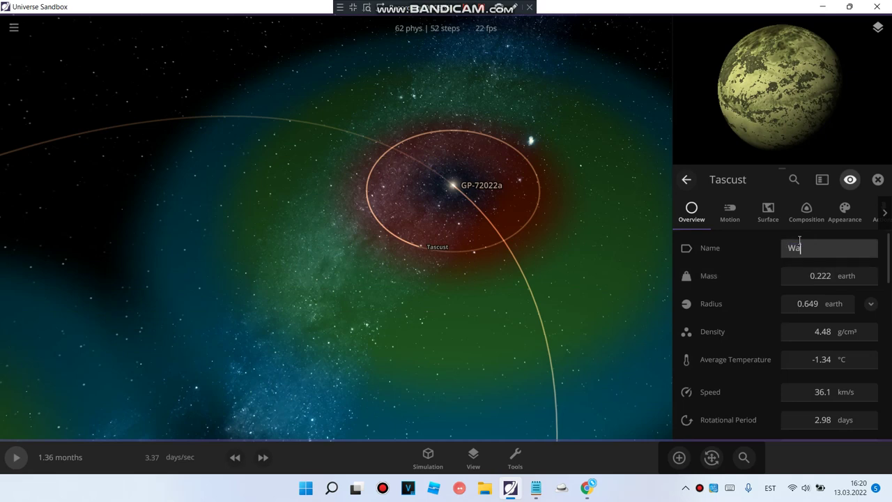
click(878, 179)
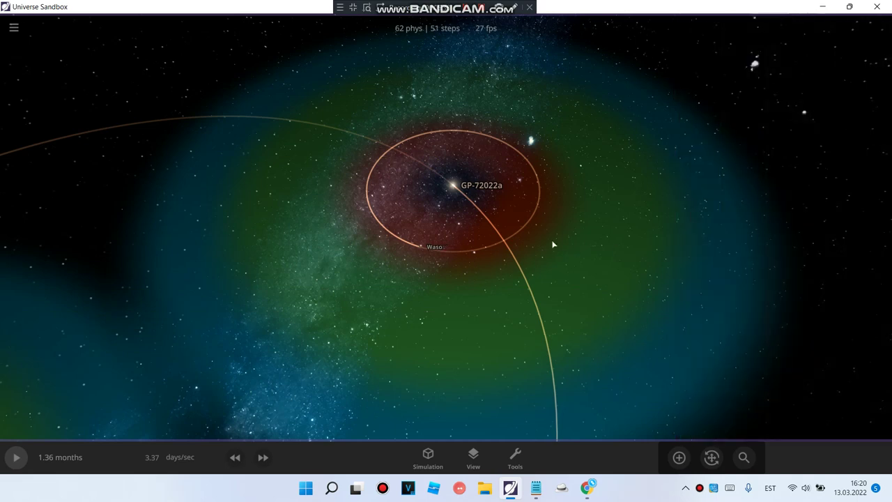
- Rename the planet Waso as Waso (GP-72022b) in its overview properties and close the properties
click(419, 247)
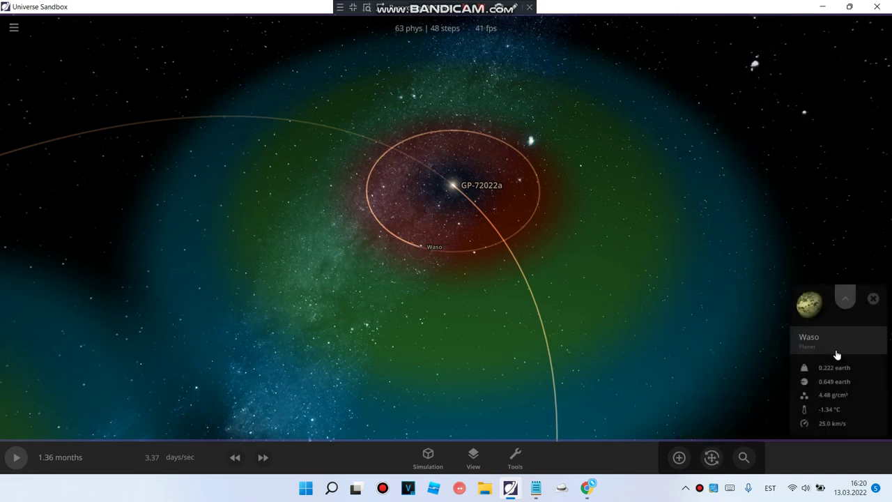
click(845, 298)
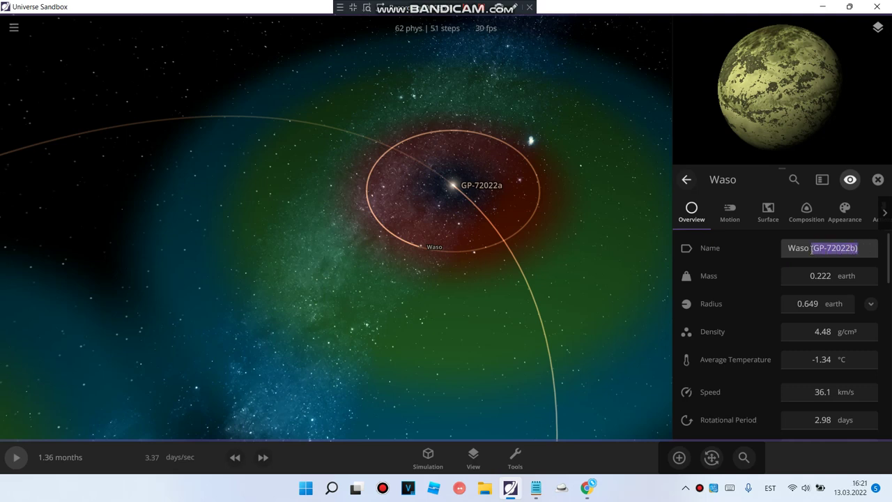
click(876, 180)
- Check the star and planet names in the YouTube comment in Chrome and in the Nimetu list in Notepad
mouse_move(588, 495)
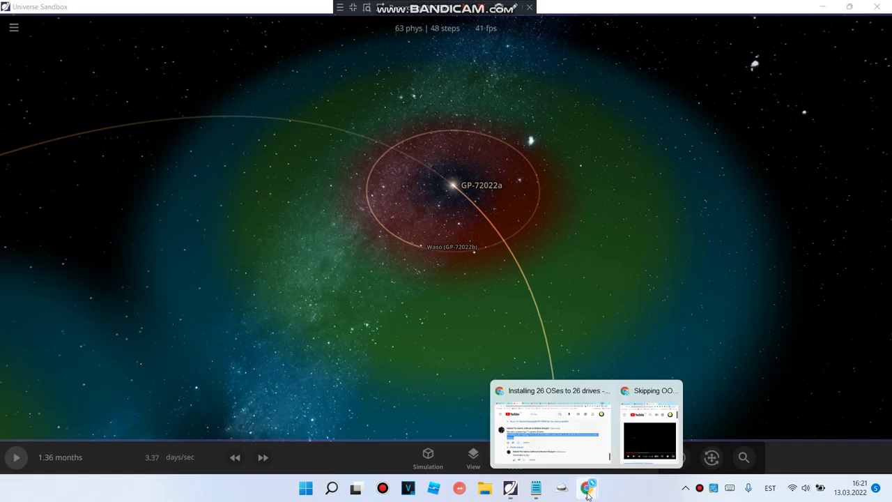
click(610, 449)
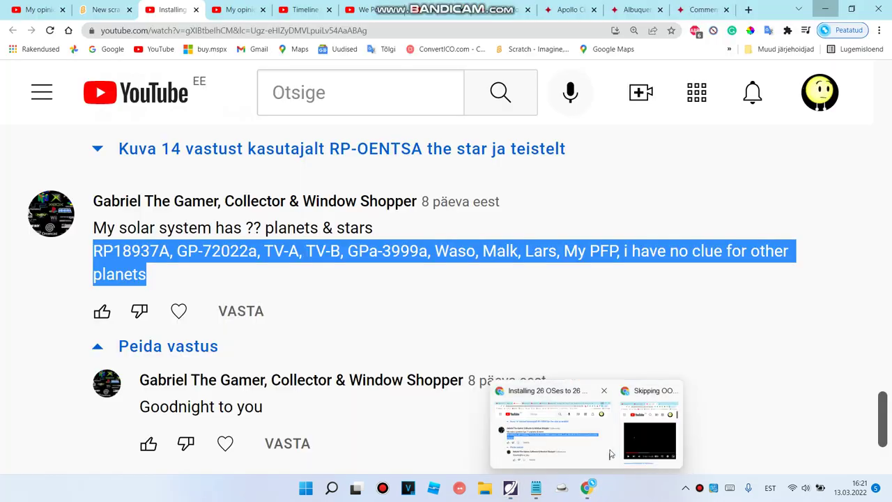
click(825, 9)
click(536, 487)
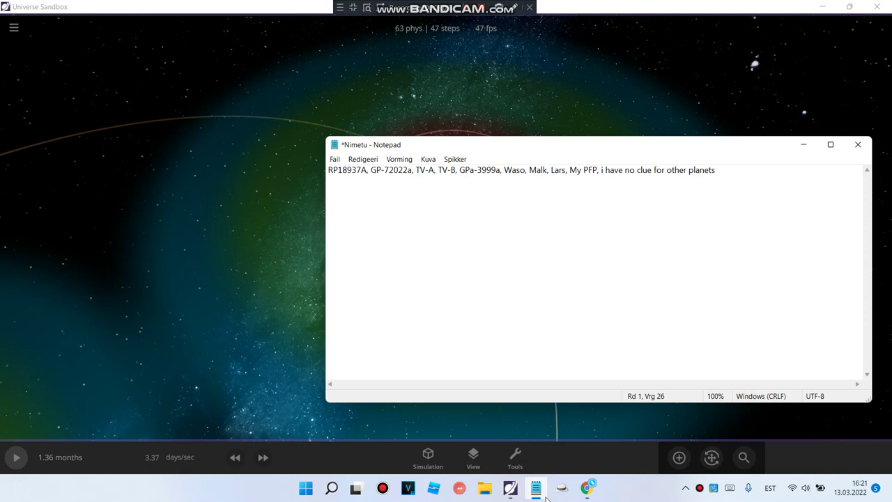
click(536, 487)
- Add a random rocky planet orbiting GP-72022a at about 1.1 AU, outside Waso's orbit, and name it Malk (GP-72022c)
click(515, 457)
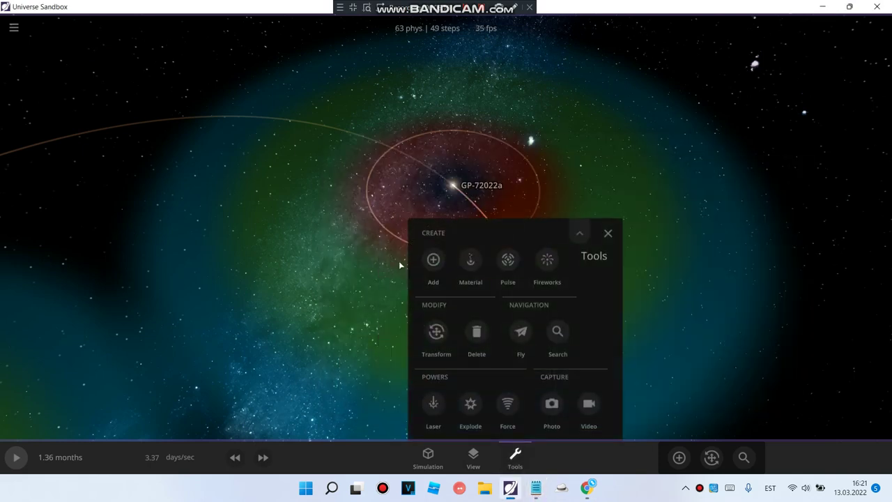
click(434, 259)
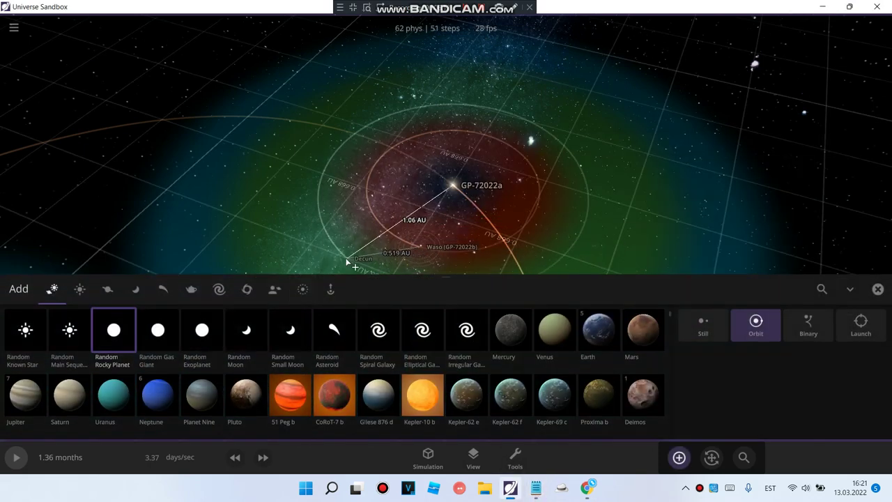
click(879, 290)
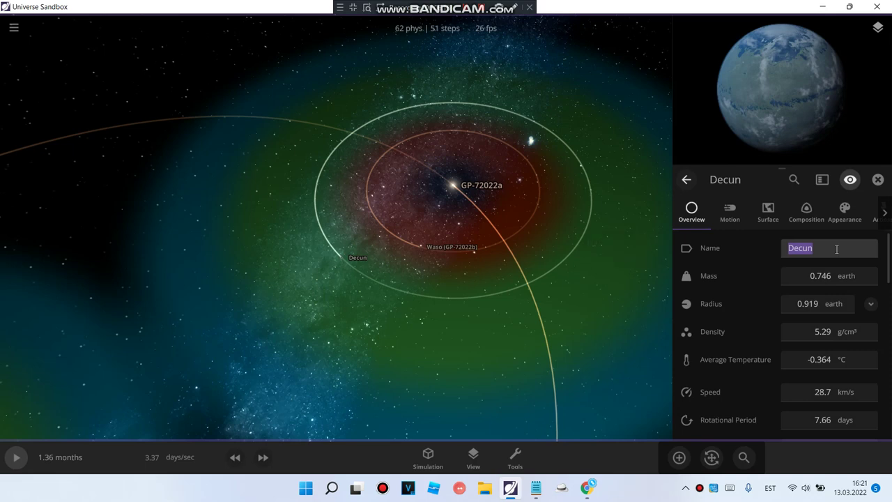
text((GP-72022b))
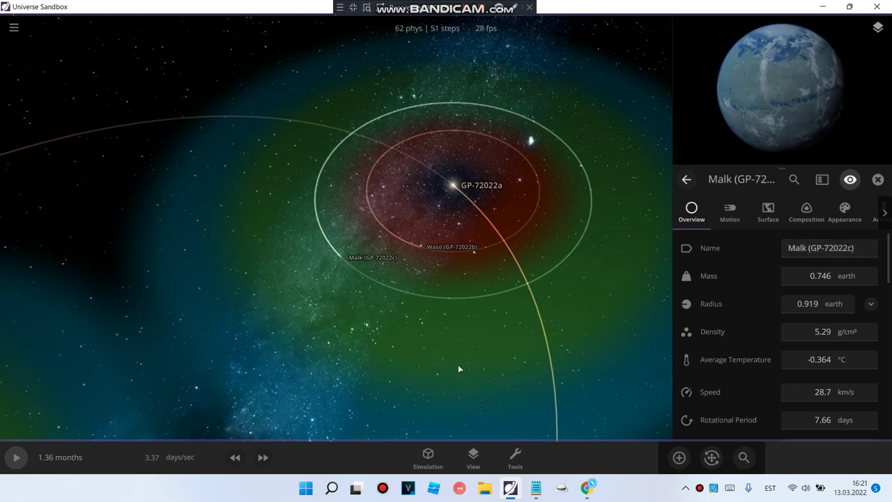
- Place another random rocky planet orbiting GP-72022a at about 1.6 AU in the green zone, checking the Notepad list for its name
click(515, 457)
click(430, 278)
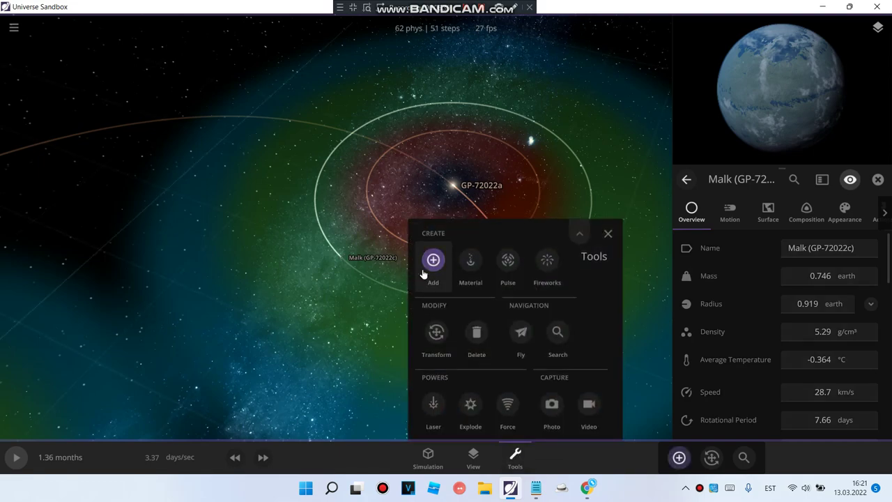
scroll(444, 182, down, 3)
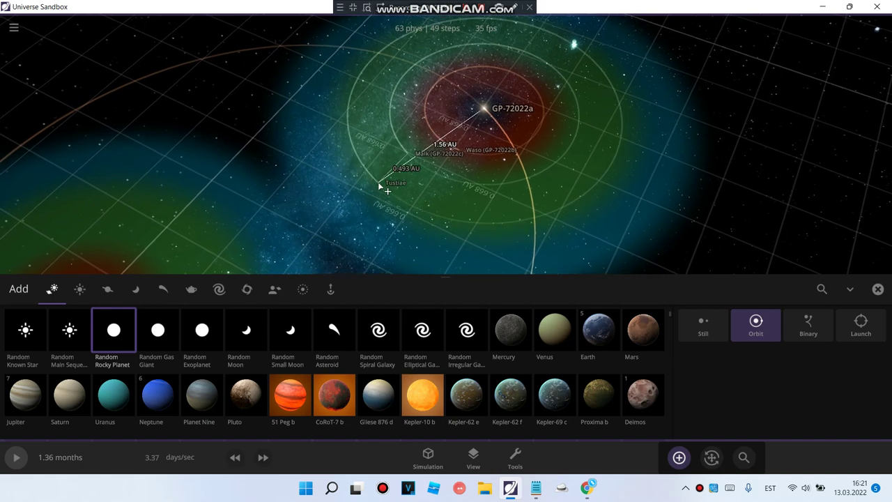
click(535, 490)
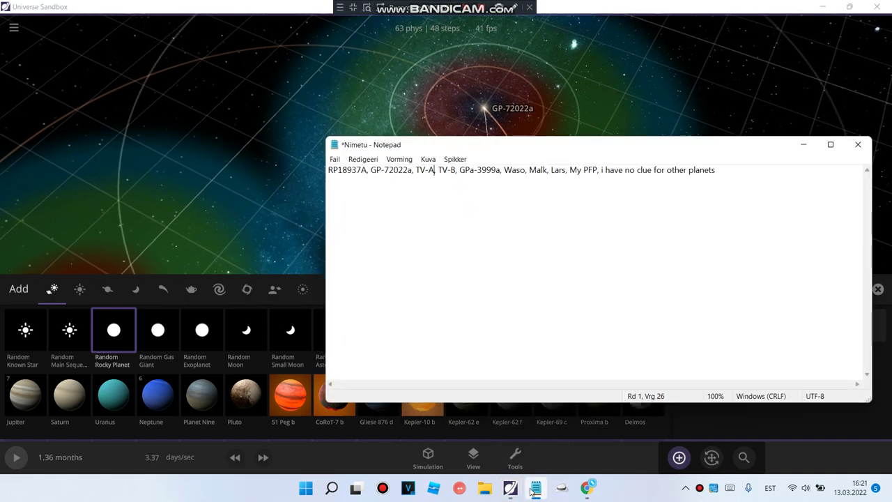
click(535, 490)
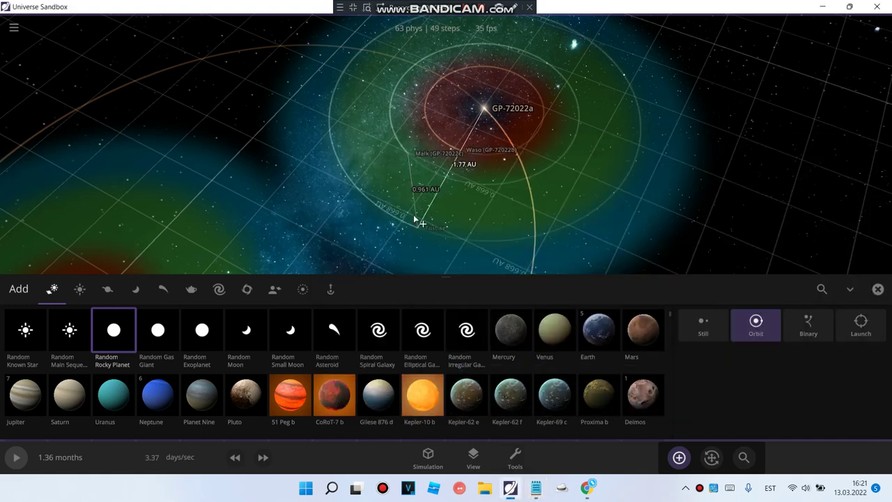
click(878, 288)
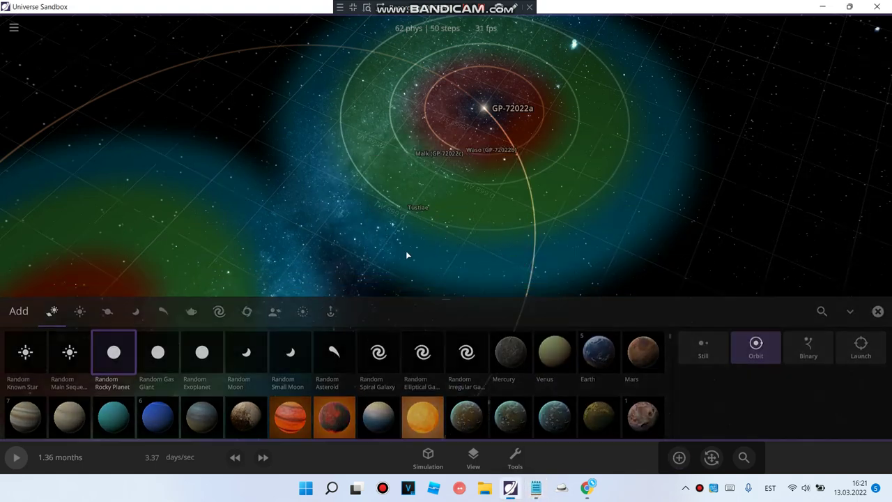
- Rename the outermost rocky planet of GP-72022a as Lars (GP-72022d) in its overview properties and close them
click(846, 299)
click(814, 246)
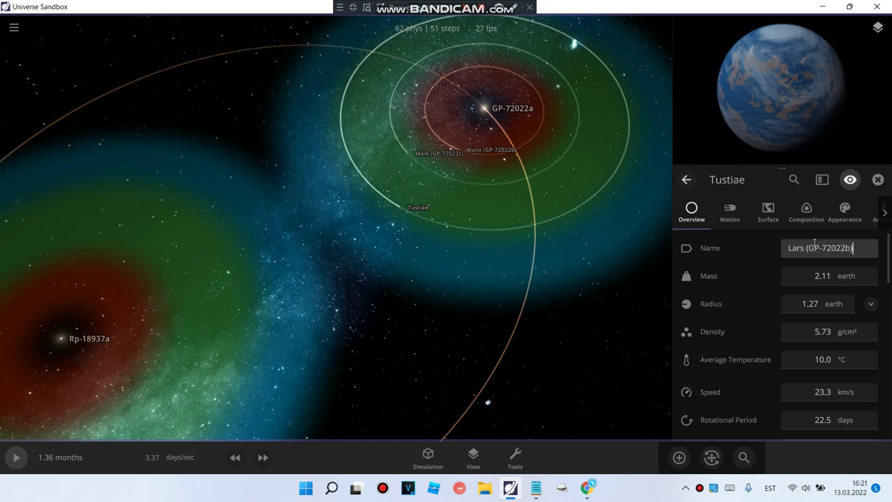
click(877, 177)
- Open the properties of the star Rp-18937a and look through its overview and motion settings
scroll(446, 248, down, 4)
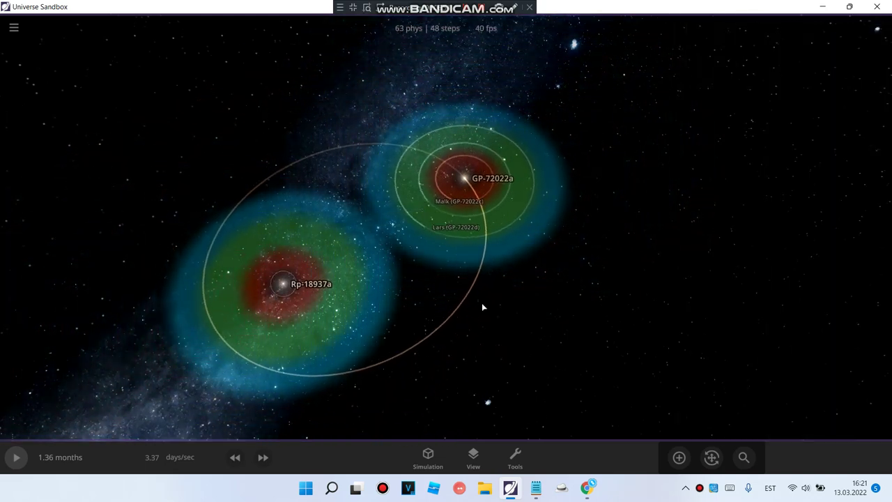
click(817, 350)
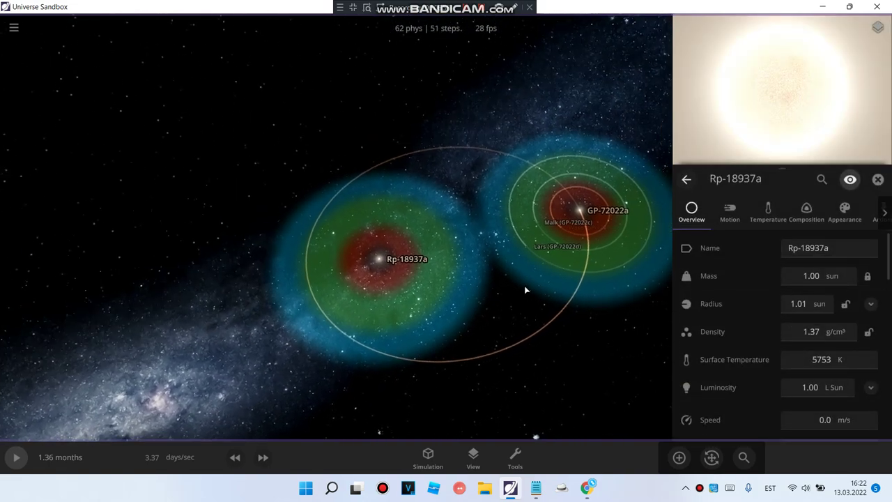
scroll(802, 324, down, 10)
scroll(802, 324, down, 2)
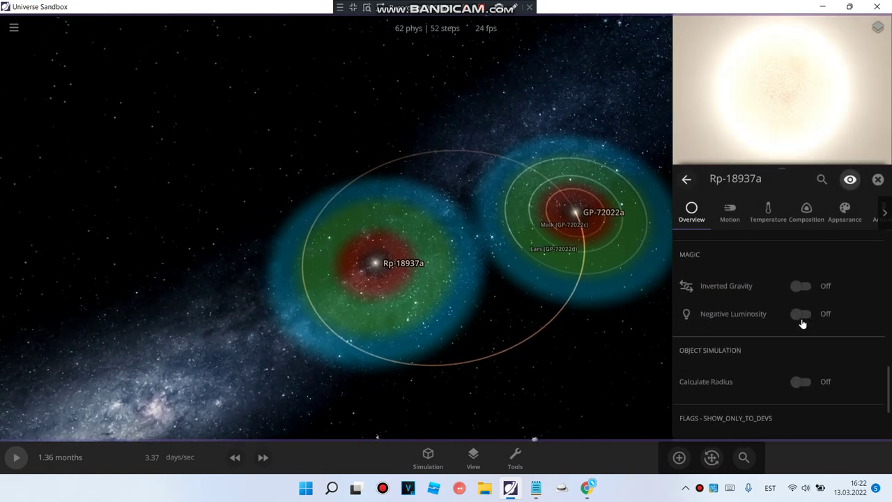
scroll(802, 321, up, 4)
scroll(801, 318, down, 2)
scroll(801, 318, down, 5)
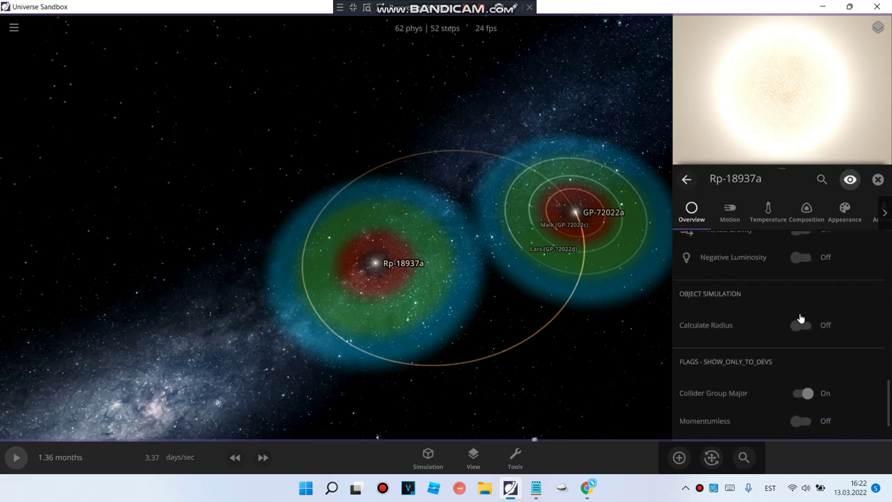
click(714, 219)
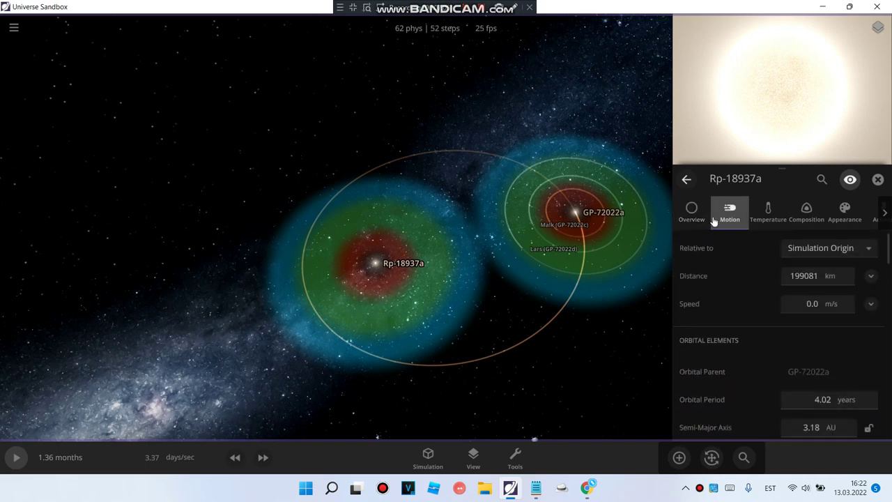
- Move the star Rp-18937a much farther away from GP-72022a with the Transform tool's Move mode and close its properties
click(711, 457)
drag(369, 261, 35, 303)
click(878, 180)
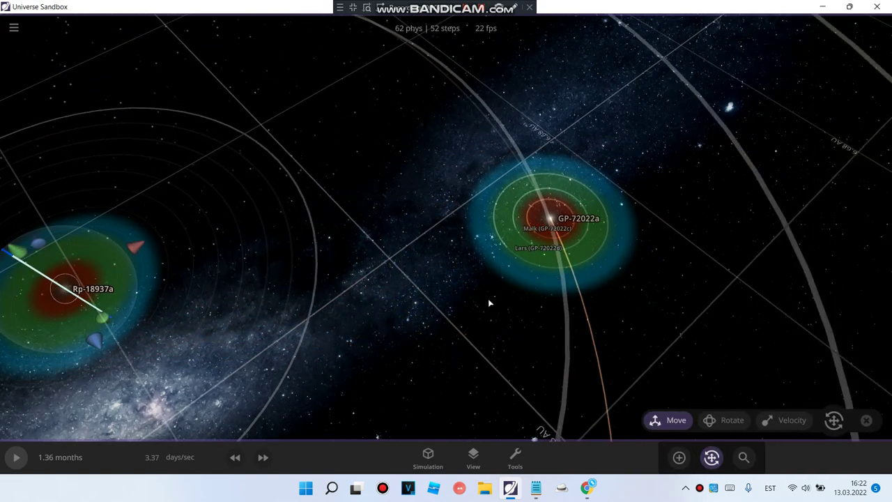
- Center the view on the star Rp-18937a and inspect its surroundings from a lower angle
click(64, 293)
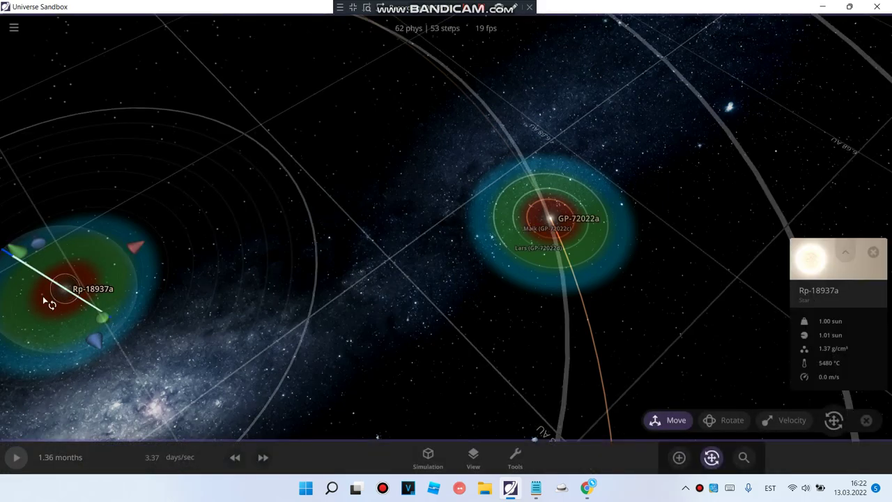
click(874, 253)
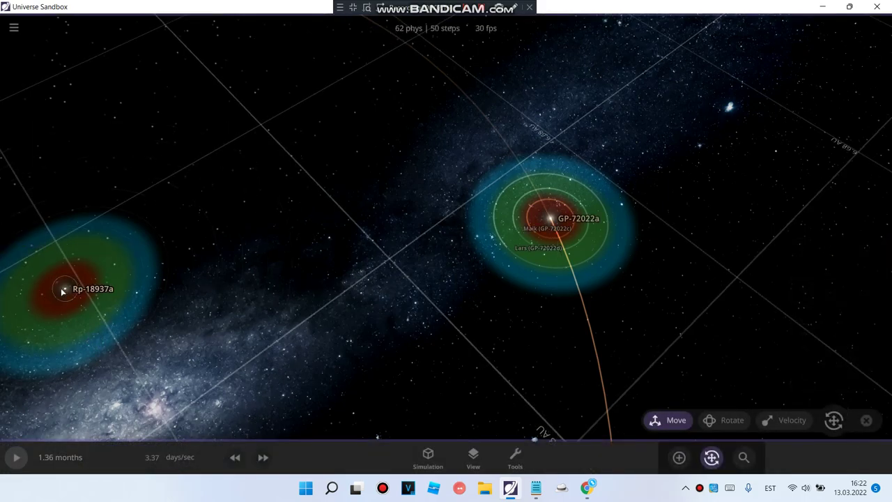
double_click(62, 292)
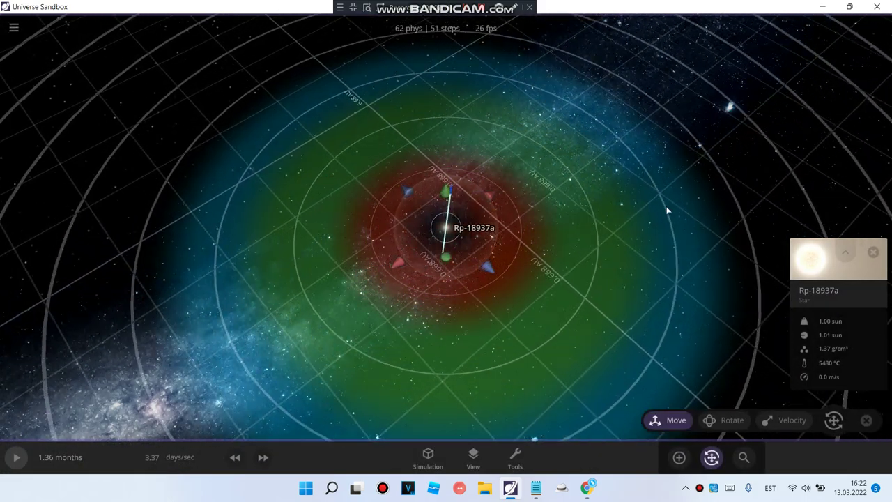
click(667, 210)
drag(667, 209, 584, 175)
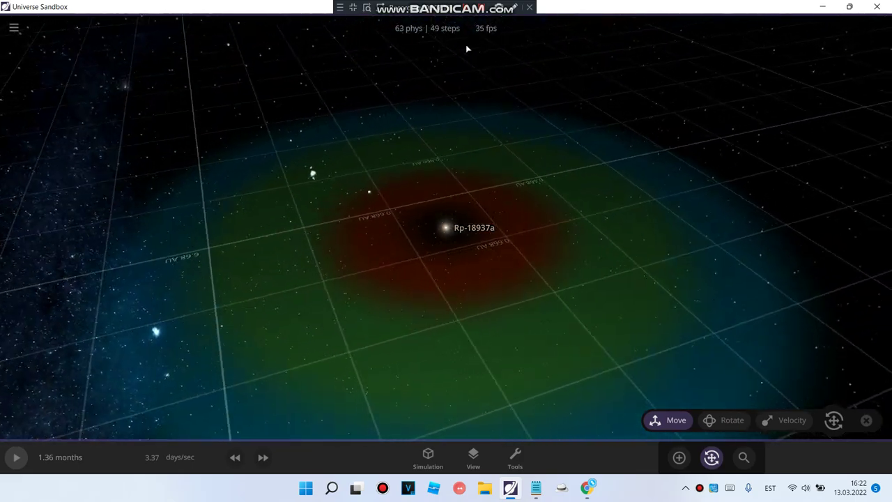